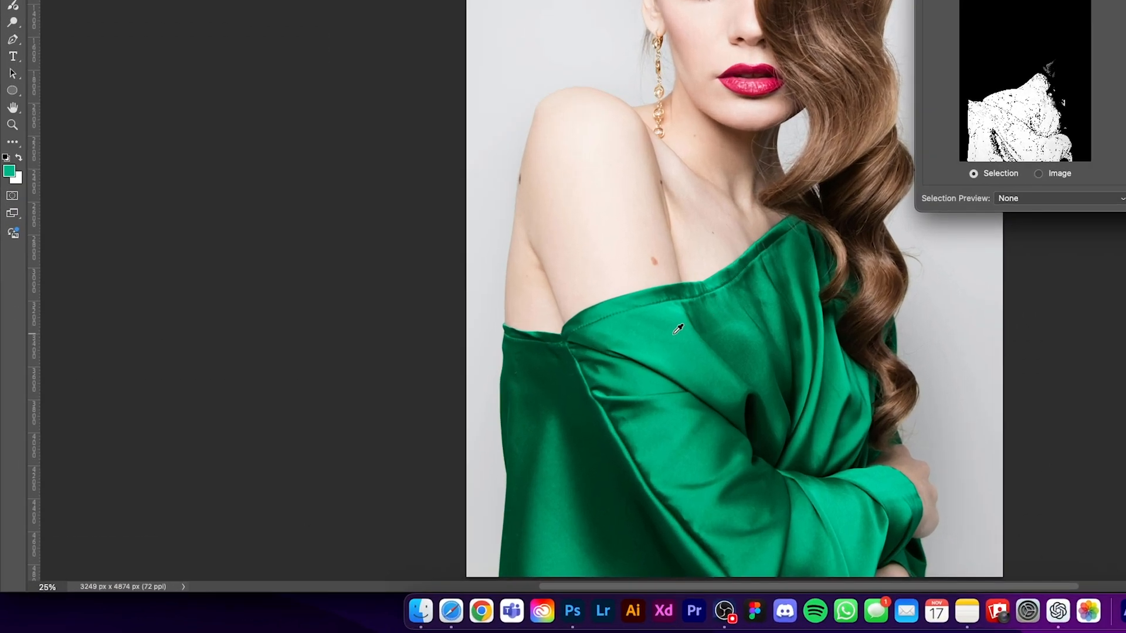
# Sample the light, mid and dark green tones of the dress in Color Range so the selection covers the whole dress
pyautogui.click(677, 325)
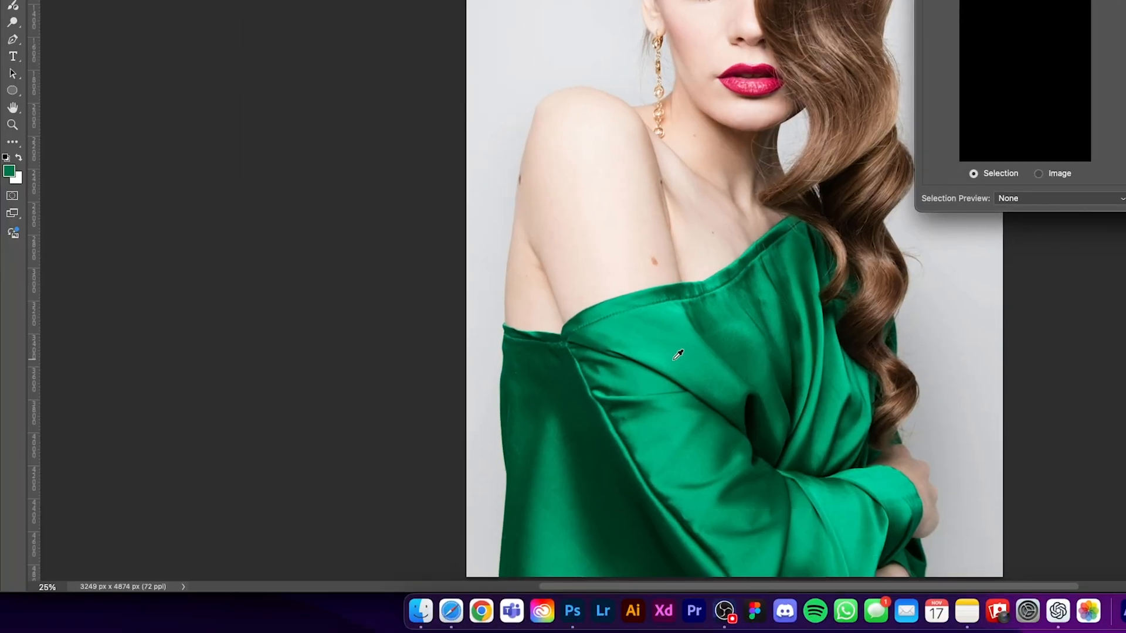
pyautogui.click(673, 359)
pyautogui.click(649, 418)
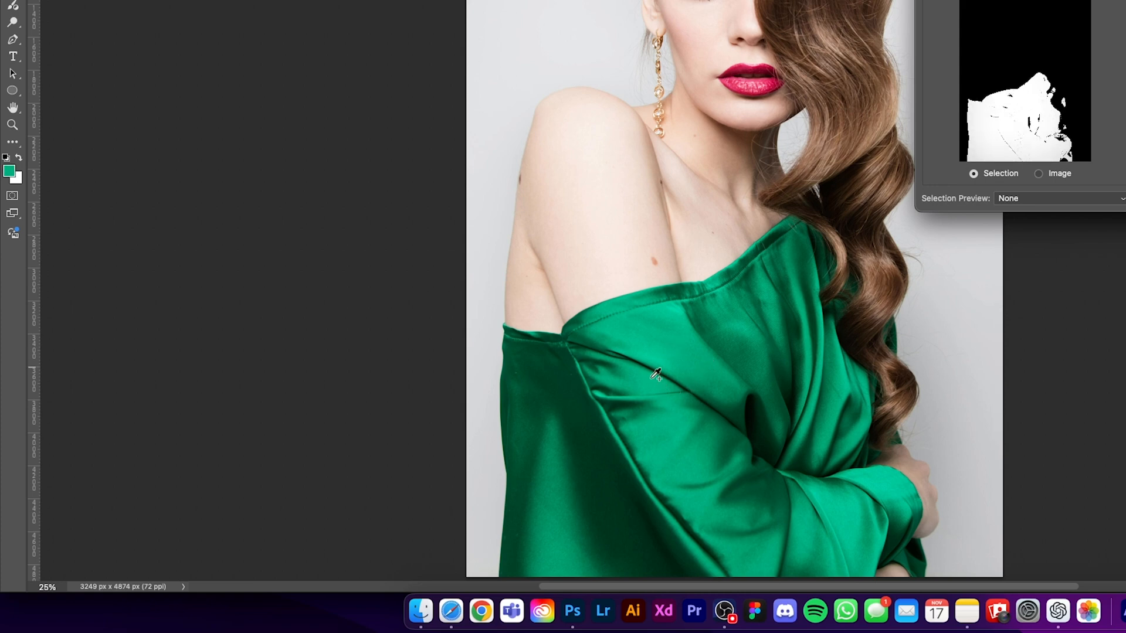
pyautogui.moveTo(576, 429)
pyautogui.mouseDown()
pyautogui.moveTo(699, 325)
pyautogui.moveTo(652, 439)
pyautogui.moveTo(736, 323)
pyautogui.moveTo(642, 448)
pyautogui.moveTo(742, 327)
pyautogui.moveTo(704, 385)
pyautogui.moveTo(737, 402)
pyautogui.moveTo(746, 423)
pyautogui.mouseUp()
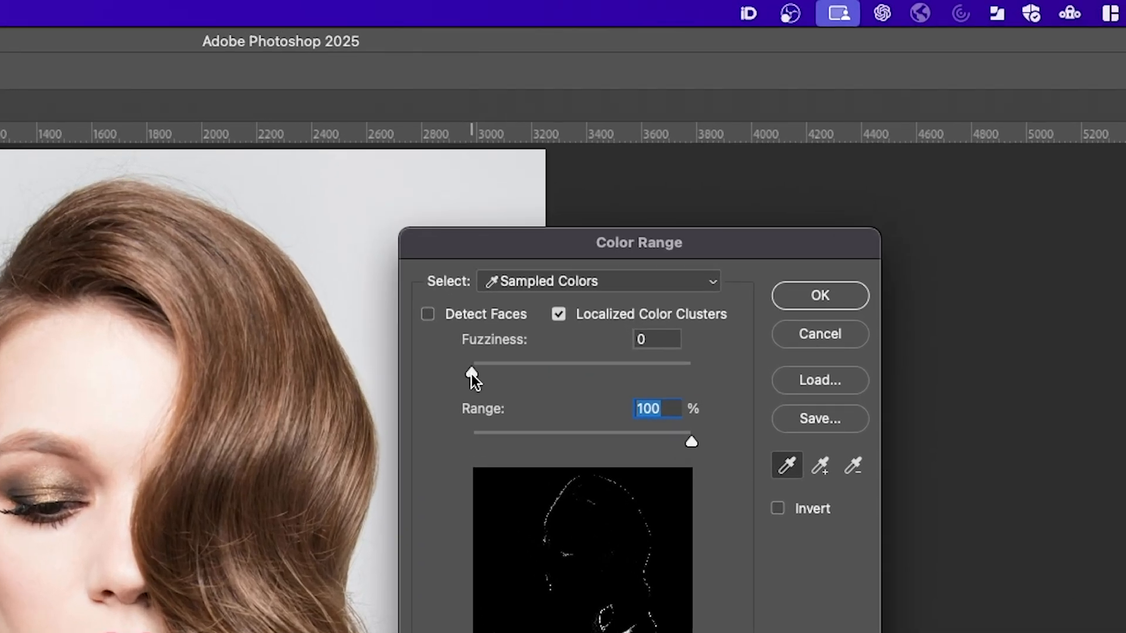
# Set the Color Range fuzziness to 17 and apply the selection of the green dress
pyautogui.moveTo(472, 374); pyautogui.dragTo(497, 371)
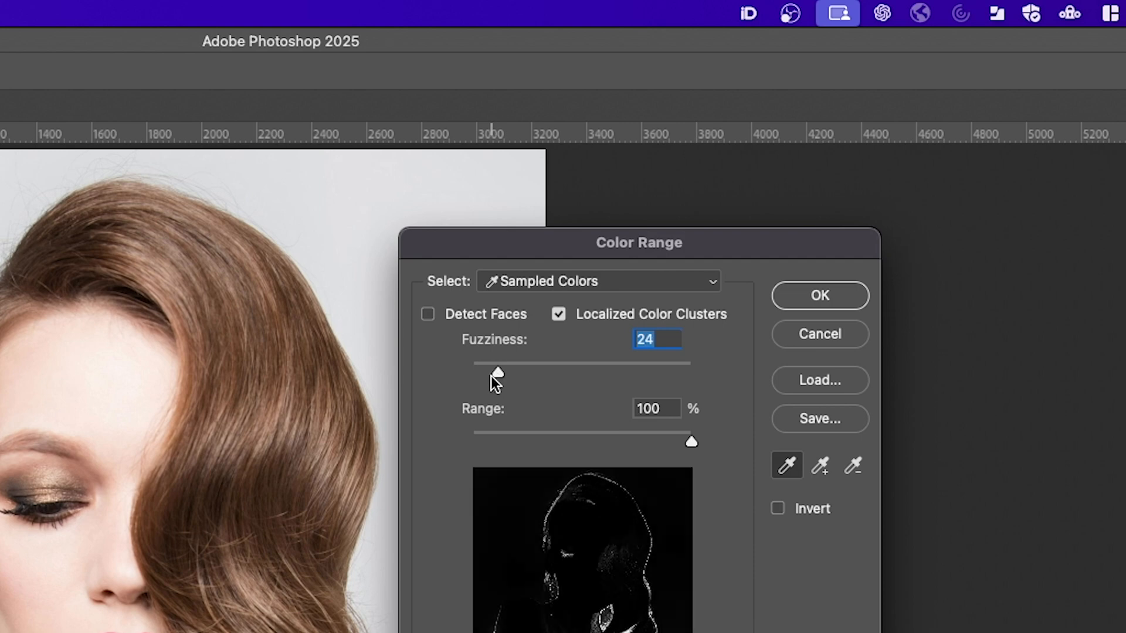
pyautogui.click(491, 374)
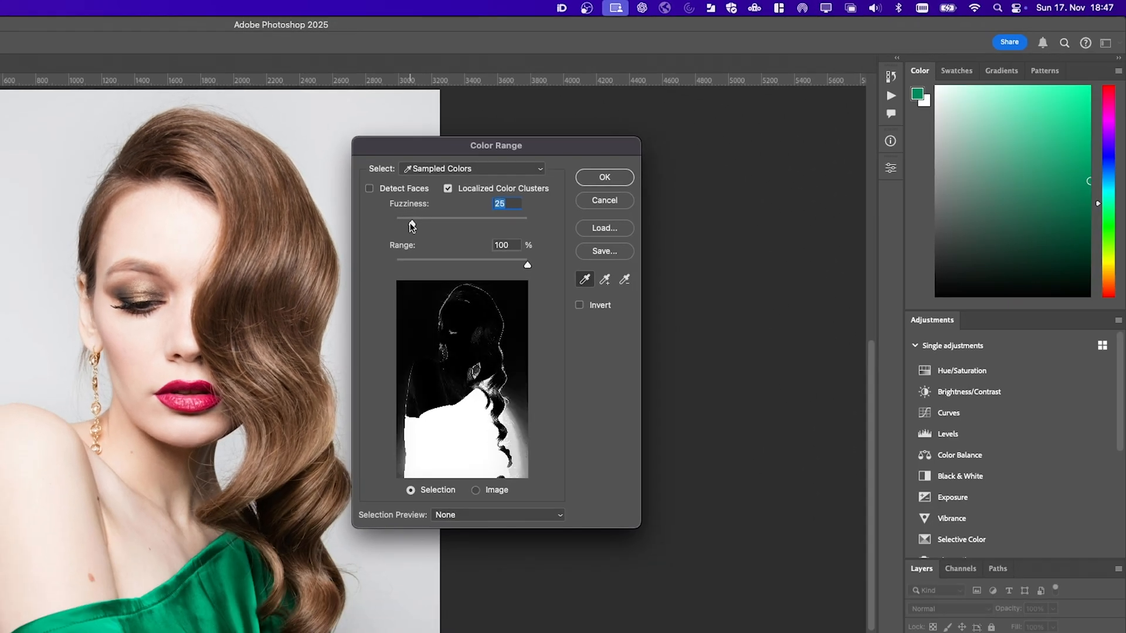
pyautogui.moveTo(408, 224); pyautogui.dragTo(407, 223)
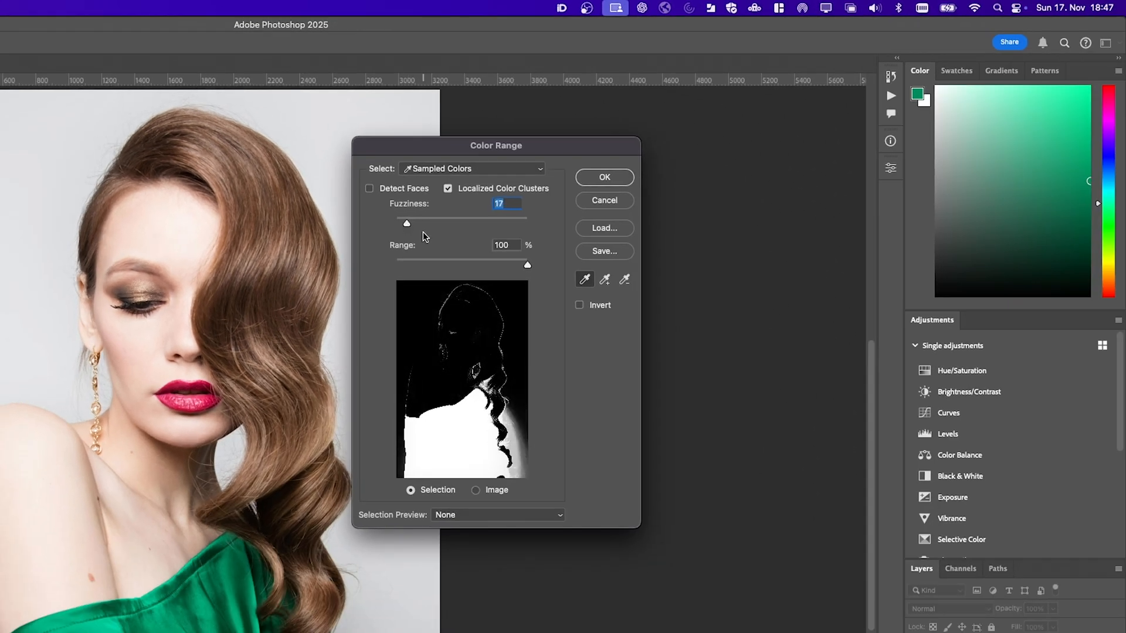
pyautogui.click(602, 178)
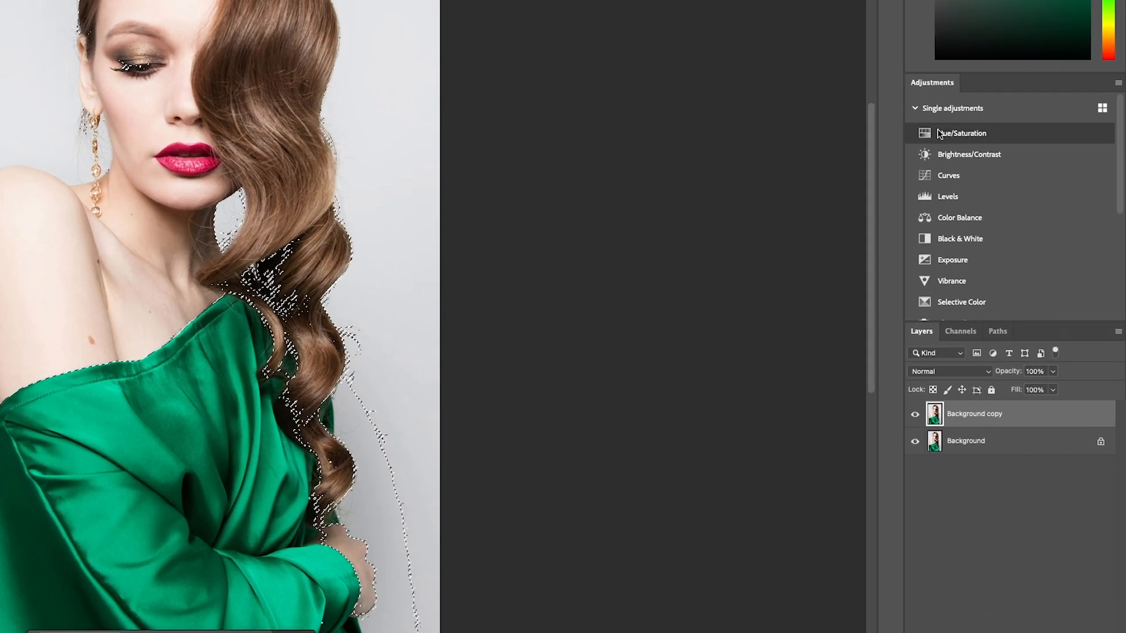
# Add a Hue/Saturation adjustment from the selection and paint its mask black over the face, hair outline and background with the Brush tool
pyautogui.click(1002, 248)
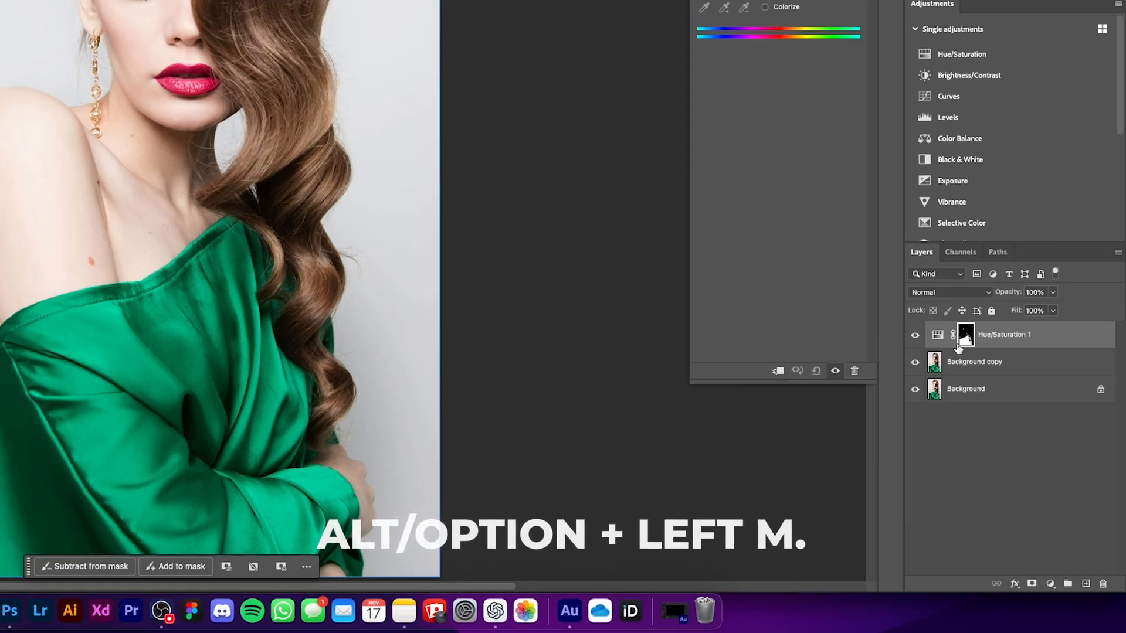
pyautogui.keyDown('alt'); pyautogui.click(966, 336); pyautogui.keyUp('alt')
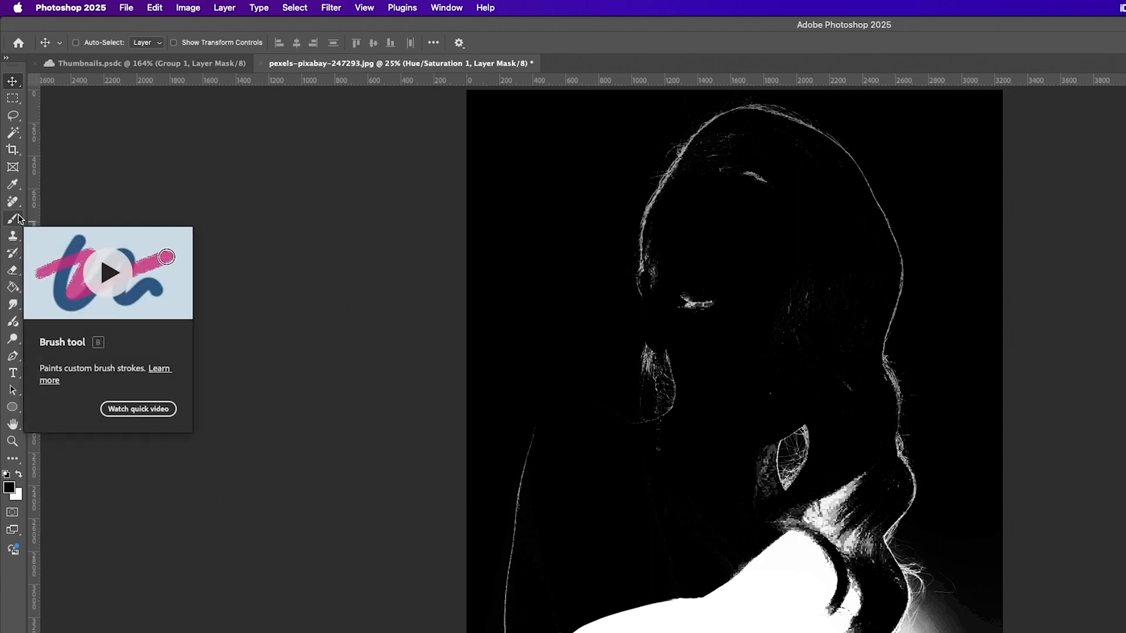
pyautogui.click(13, 218)
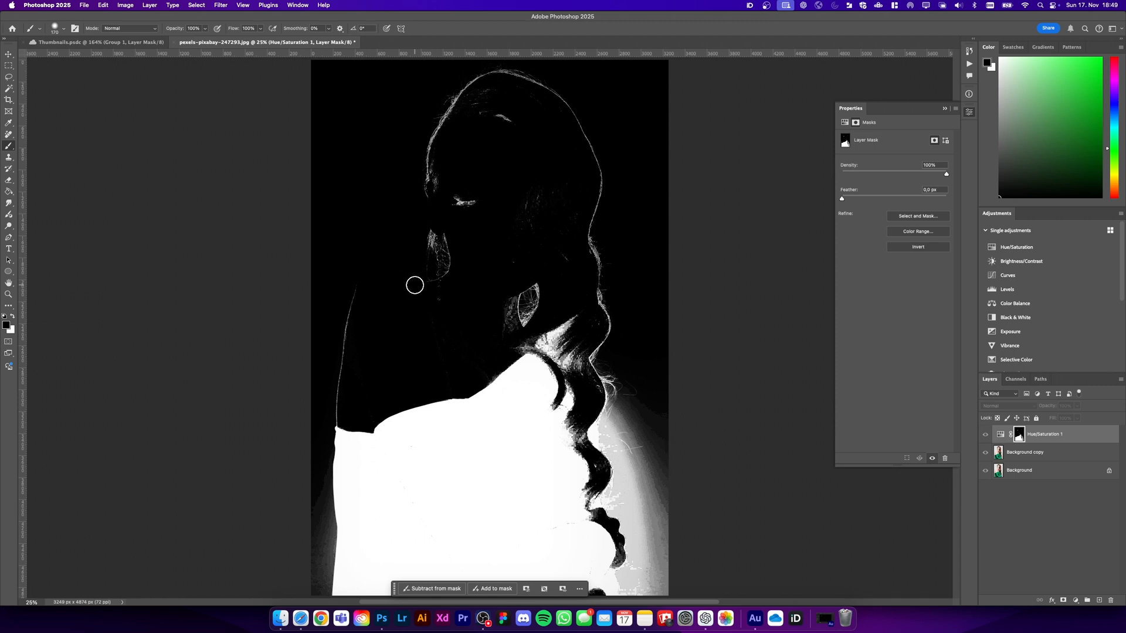
pyautogui.moveTo(441, 230)
pyautogui.mouseDown()
pyautogui.moveTo(422, 249)
pyautogui.moveTo(435, 258)
pyautogui.moveTo(460, 243)
pyautogui.mouseUp()
pyautogui.moveTo(469, 204)
pyautogui.mouseDown()
pyautogui.moveTo(433, 192)
pyautogui.moveTo(436, 145)
pyautogui.moveTo(468, 97)
pyautogui.moveTo(595, 206)
pyautogui.moveTo(522, 198)
pyautogui.moveTo(506, 330)
pyautogui.moveTo(344, 391)
pyautogui.moveTo(580, 362)
pyautogui.moveTo(589, 384)
pyautogui.moveTo(655, 398)
pyautogui.moveTo(520, 403)
pyautogui.moveTo(657, 563)
pyautogui.moveTo(630, 539)
pyautogui.moveTo(616, 488)
pyautogui.moveTo(631, 368)
pyautogui.moveTo(612, 501)
pyautogui.mouseUp()
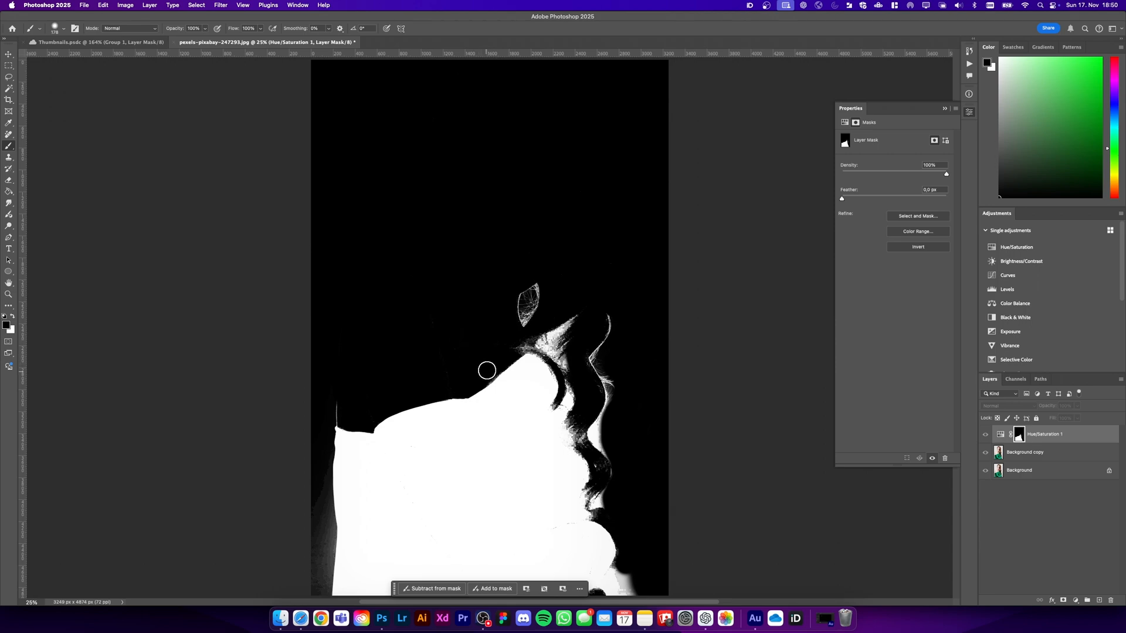
pyautogui.moveTo(484, 364); pyautogui.dragTo(481, 365)
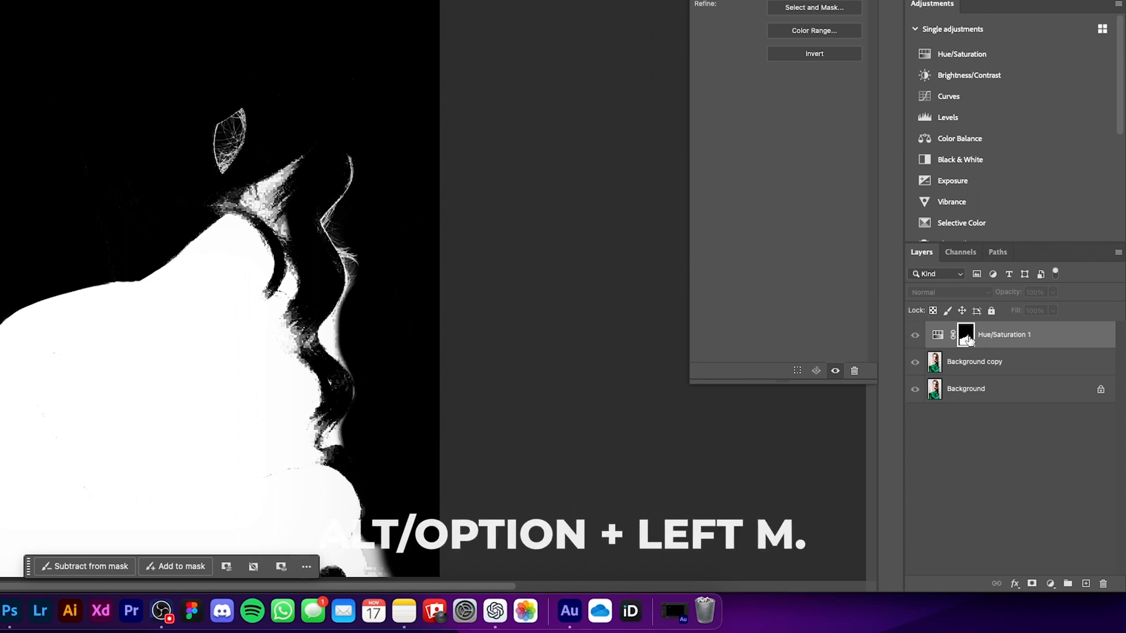
pyautogui.keyDown('alt'); pyautogui.click(968, 340); pyautogui.keyUp('alt')
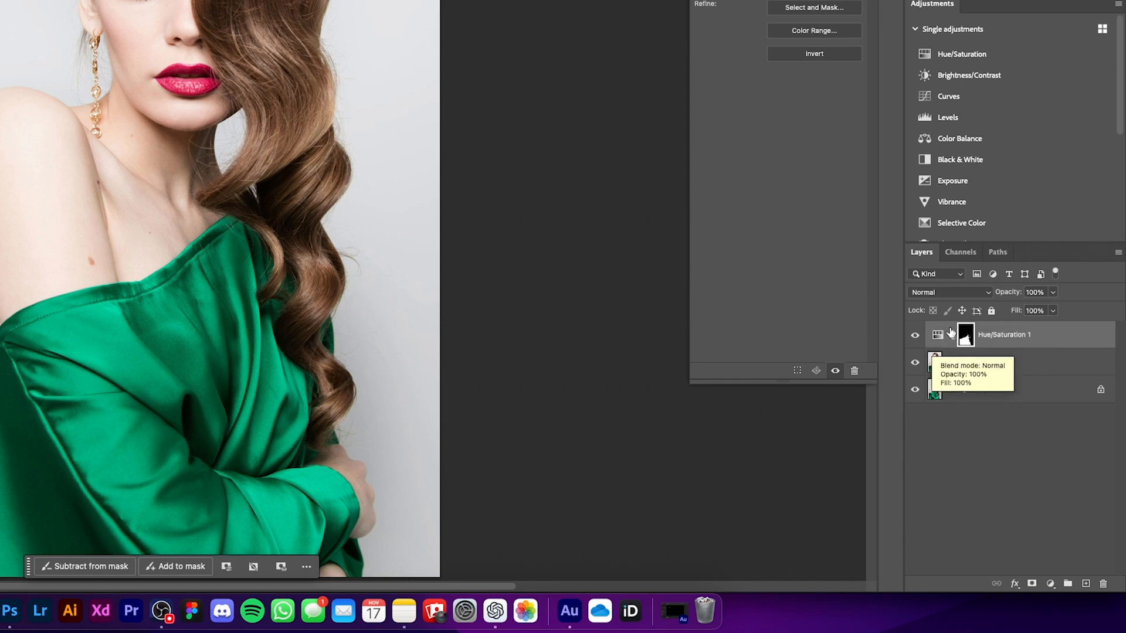
# Recolor the dress by setting the Hue/Saturation layer's saturation to +100 and its hue to +172
pyautogui.click(938, 335)
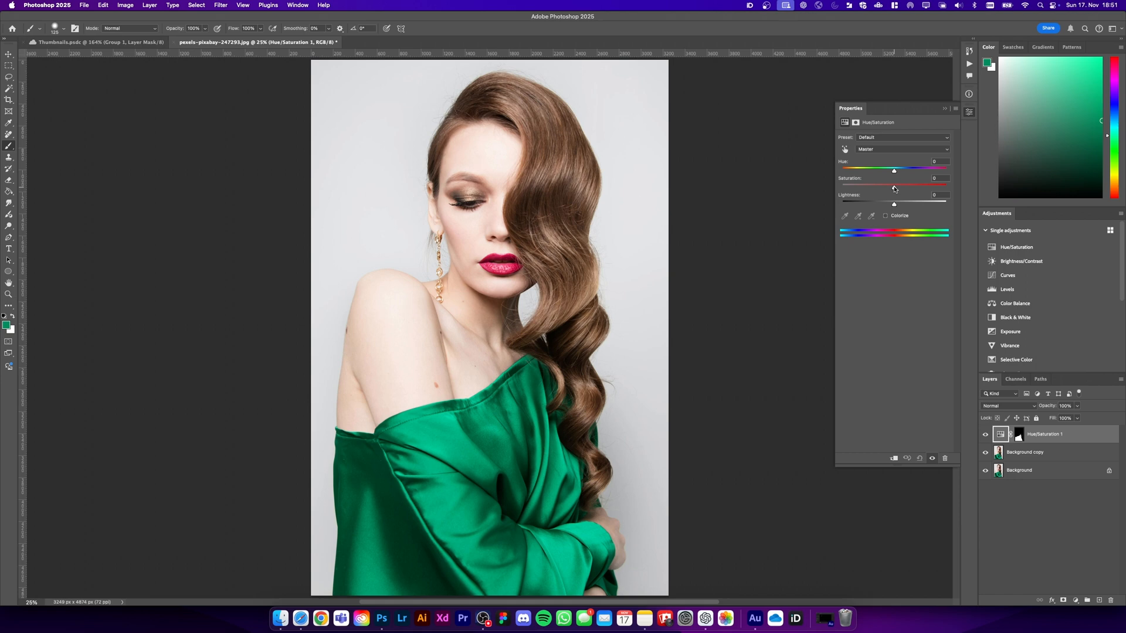
pyautogui.moveTo(895, 189); pyautogui.dragTo(956, 191)
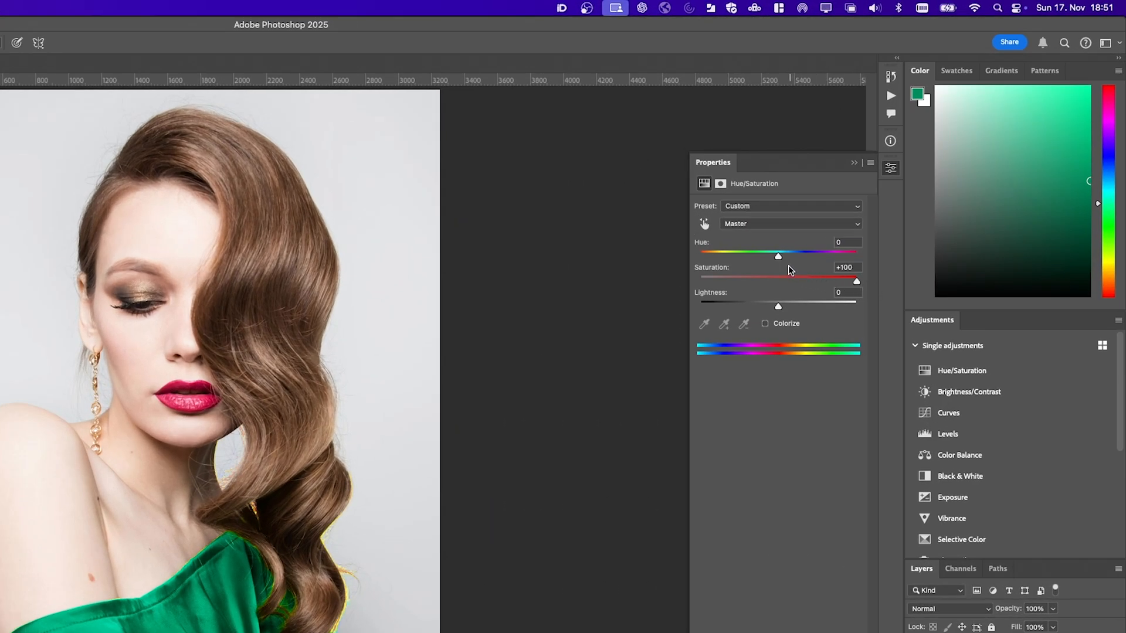
pyautogui.moveTo(779, 257); pyautogui.dragTo(703, 278)
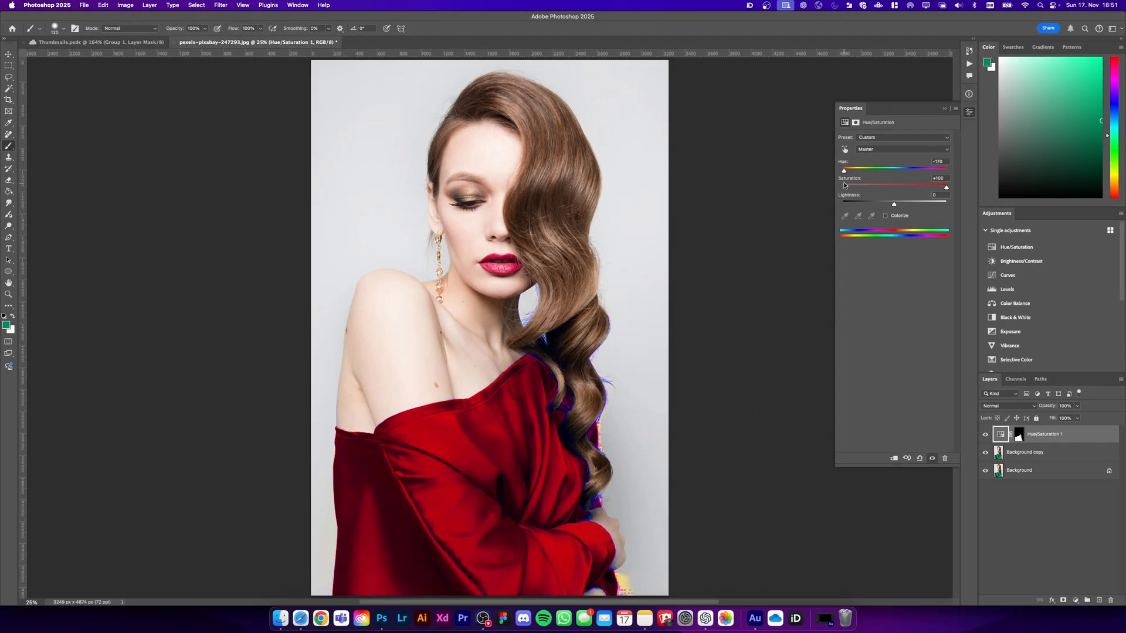
pyautogui.moveTo(843, 184); pyautogui.dragTo(946, 179)
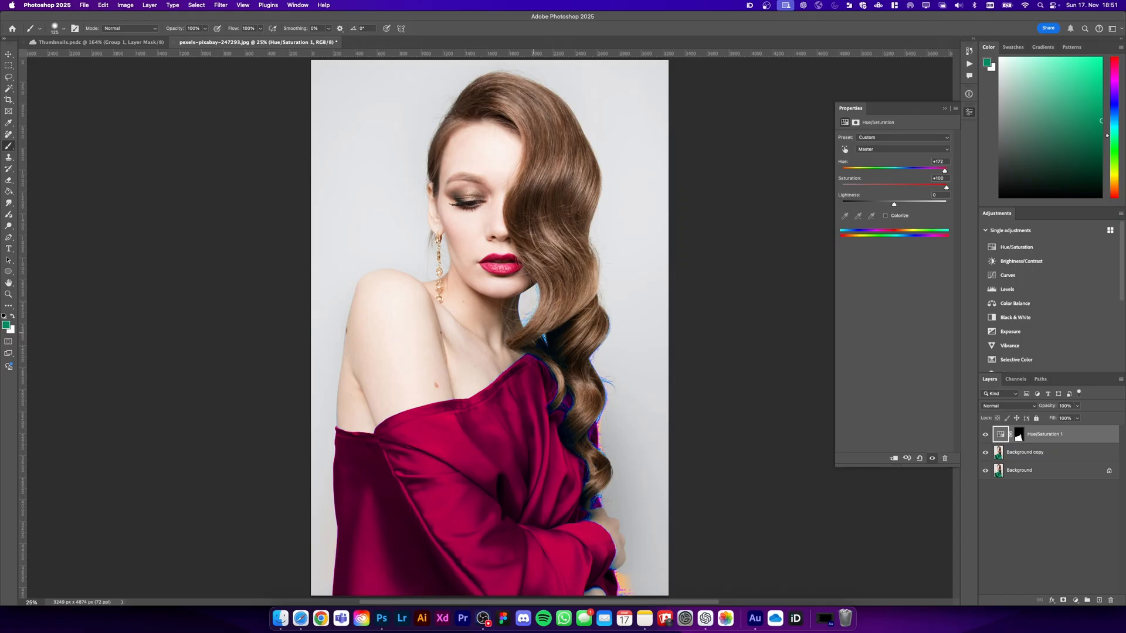
# Paint black on the Hue/Saturation mask along the outer hair edge and in the neck gap to remove the colored fringing
pyautogui.press('super+plus')
pyautogui.press('super+plus')
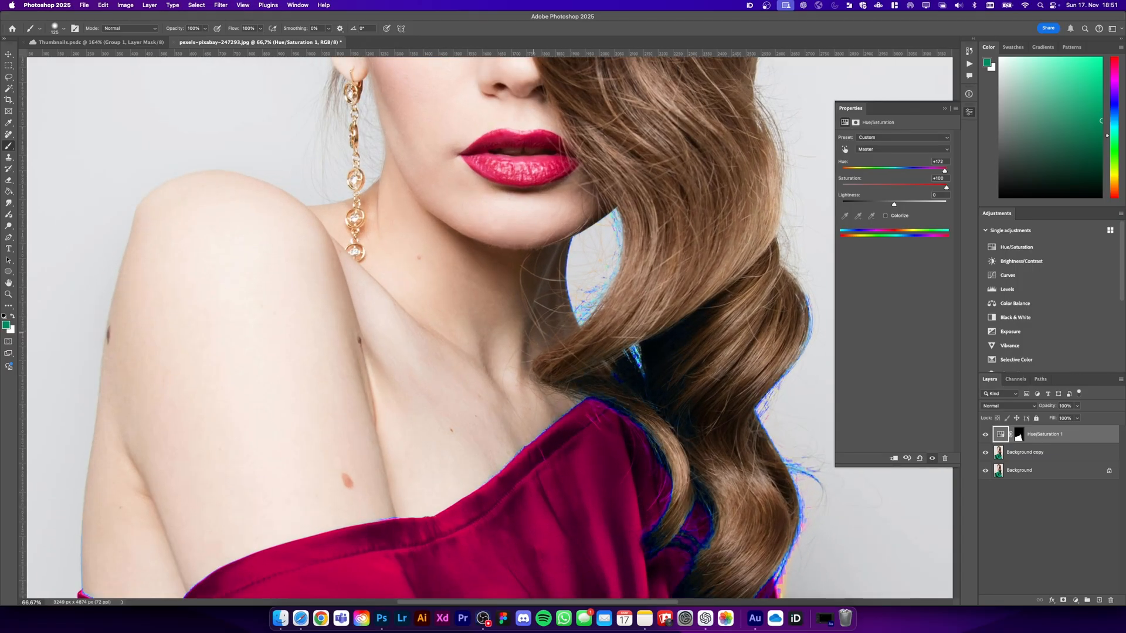
pyautogui.scroll(-5, 513, 332)
pyautogui.hscroll(5, 513, 332)
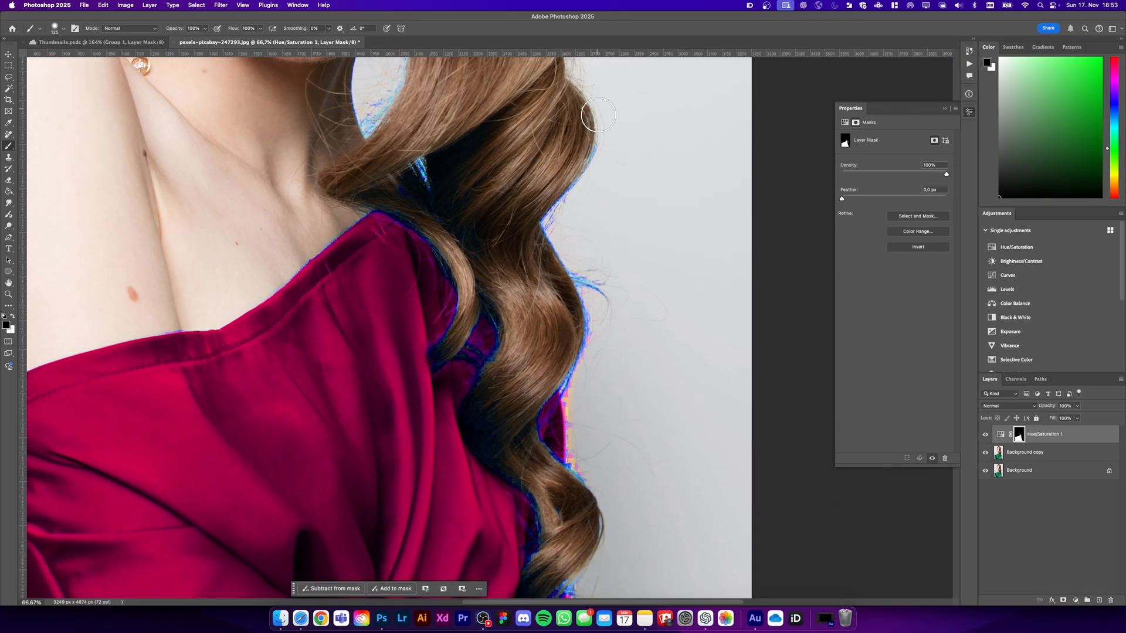
pyautogui.moveTo(592, 147); pyautogui.dragTo(552, 207)
pyautogui.moveTo(590, 282); pyautogui.dragTo(579, 463)
pyautogui.moveTo(370, 87); pyautogui.dragTo(372, 137)
pyautogui.scroll(-6, 562, 353)
pyautogui.moveTo(579, 283); pyautogui.dragTo(579, 249)
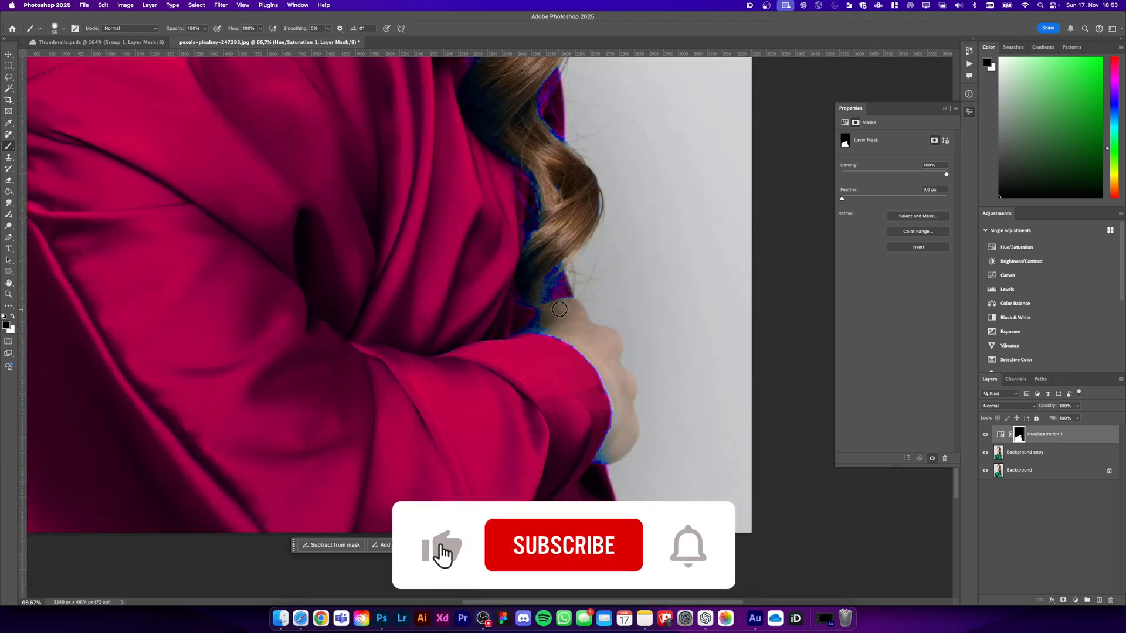
# Paint the blue fringing out of the Hue/Saturation mask around the hand, sleeve cuff and fingers at the photo's lower edge
pyautogui.press('super+plus')
pyautogui.press('super+plus')
pyautogui.moveTo(659, 305)
pyautogui.mouseDown()
pyautogui.moveTo(623, 305)
pyautogui.moveTo(655, 335)
pyautogui.mouseUp()
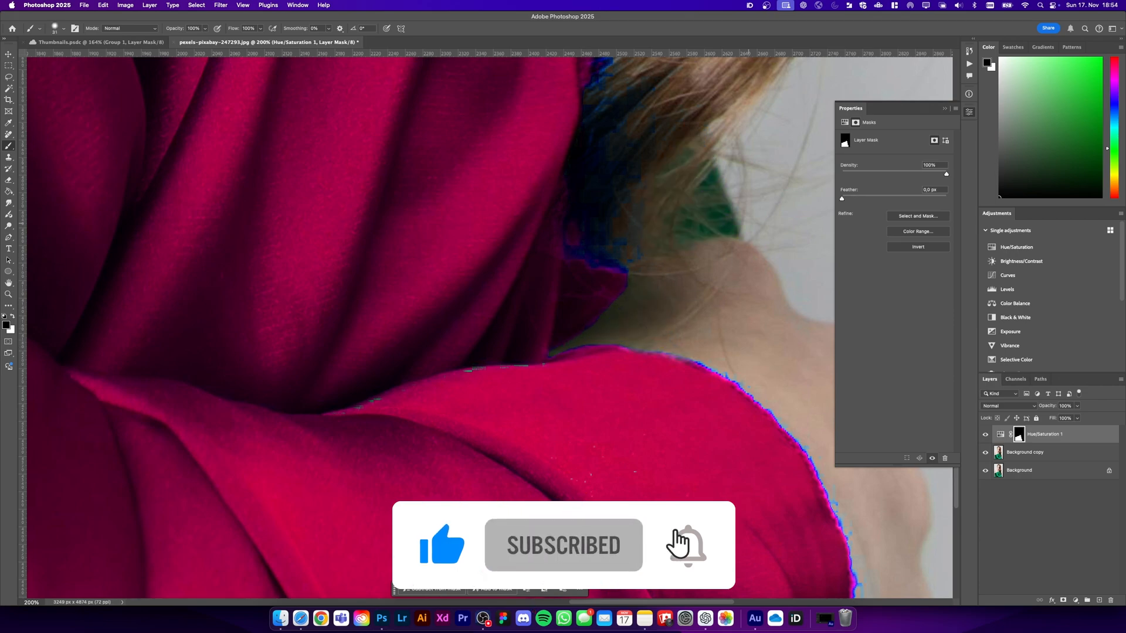
pyautogui.press('super+minus')
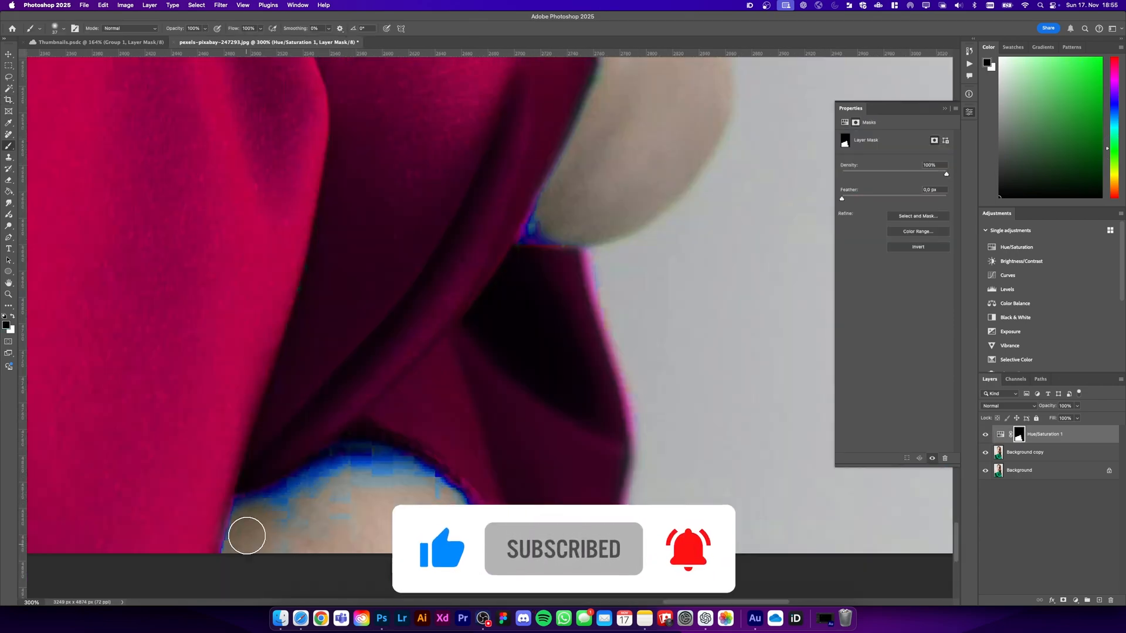
pyautogui.moveTo(246, 533)
pyautogui.mouseDown()
pyautogui.moveTo(297, 516)
pyautogui.moveTo(326, 478)
pyautogui.mouseUp()
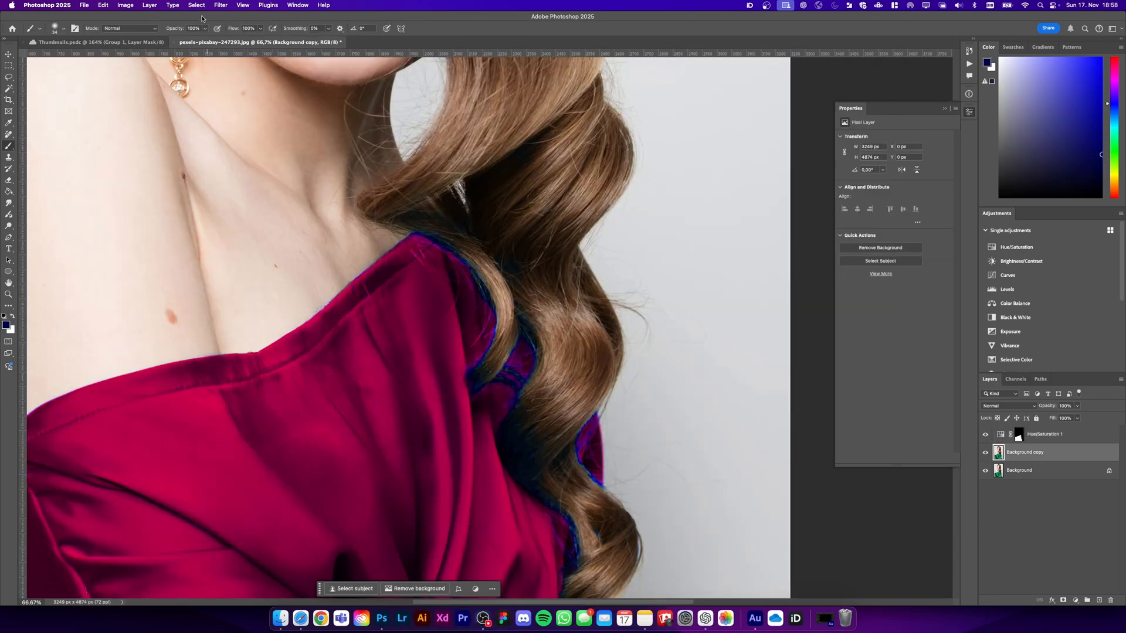
# Select the blue fringe between hair and dress with Color Range, sampling the blue edge at a fuzziness of 66
pyautogui.click(197, 5)
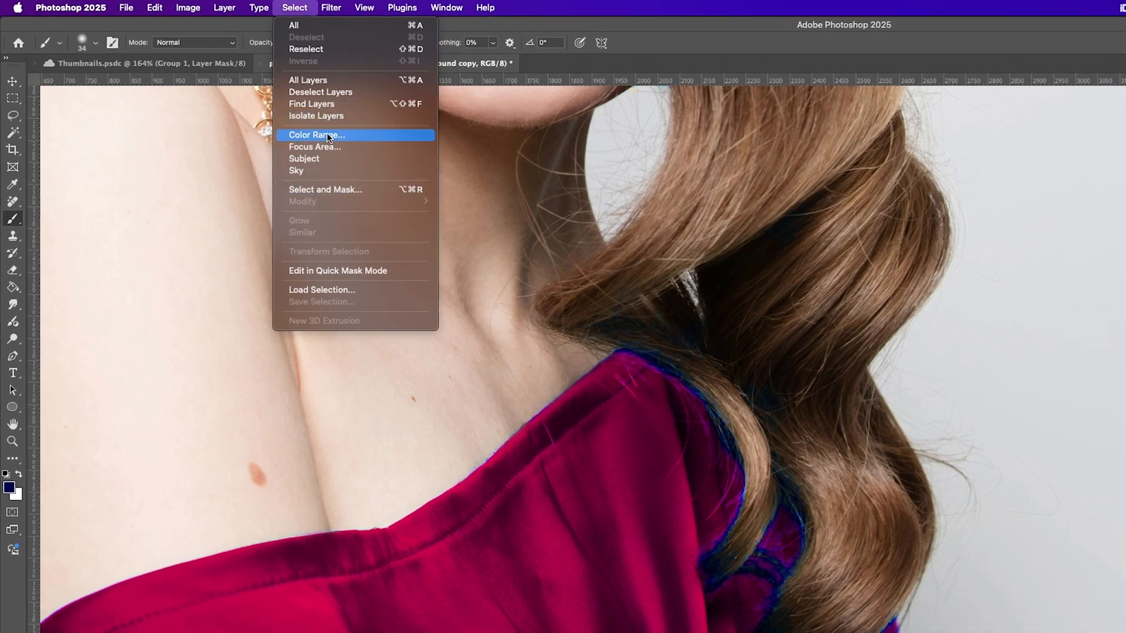
pyautogui.click(317, 135)
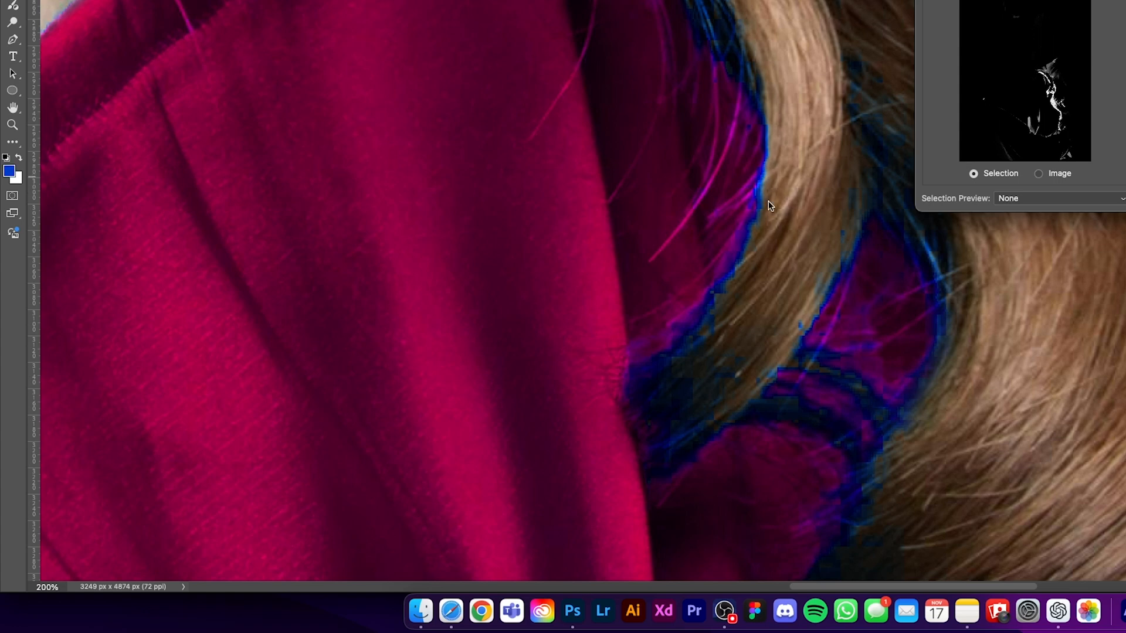
pyautogui.keyDown('shift'); pyautogui.click(639, 379); pyautogui.keyUp('shift')
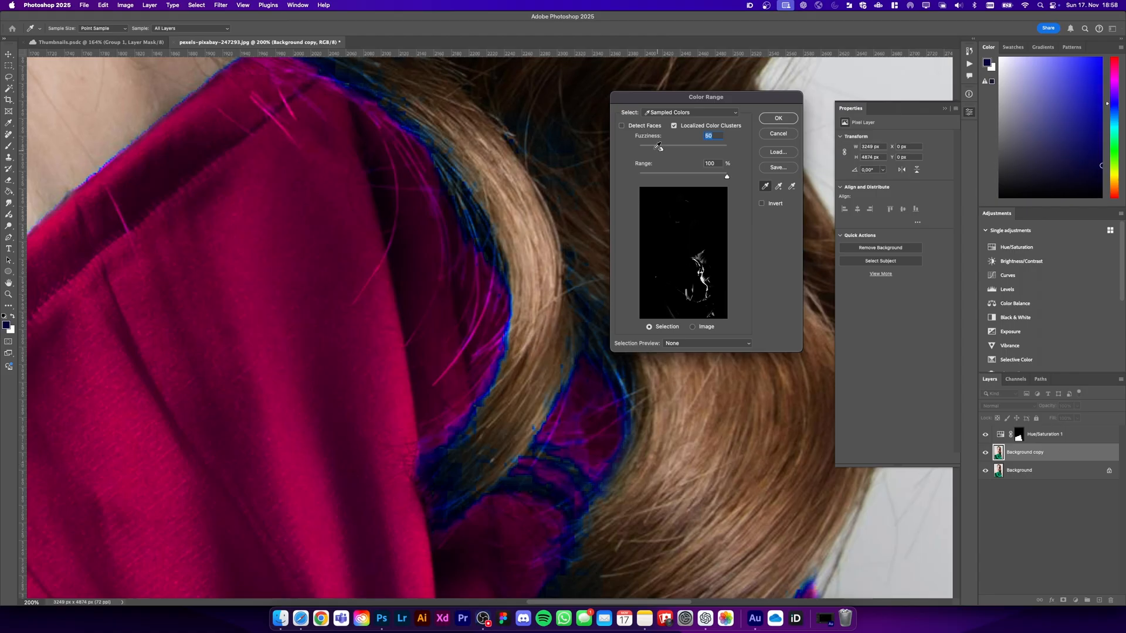
pyautogui.moveTo(658, 149); pyautogui.dragTo(668, 149)
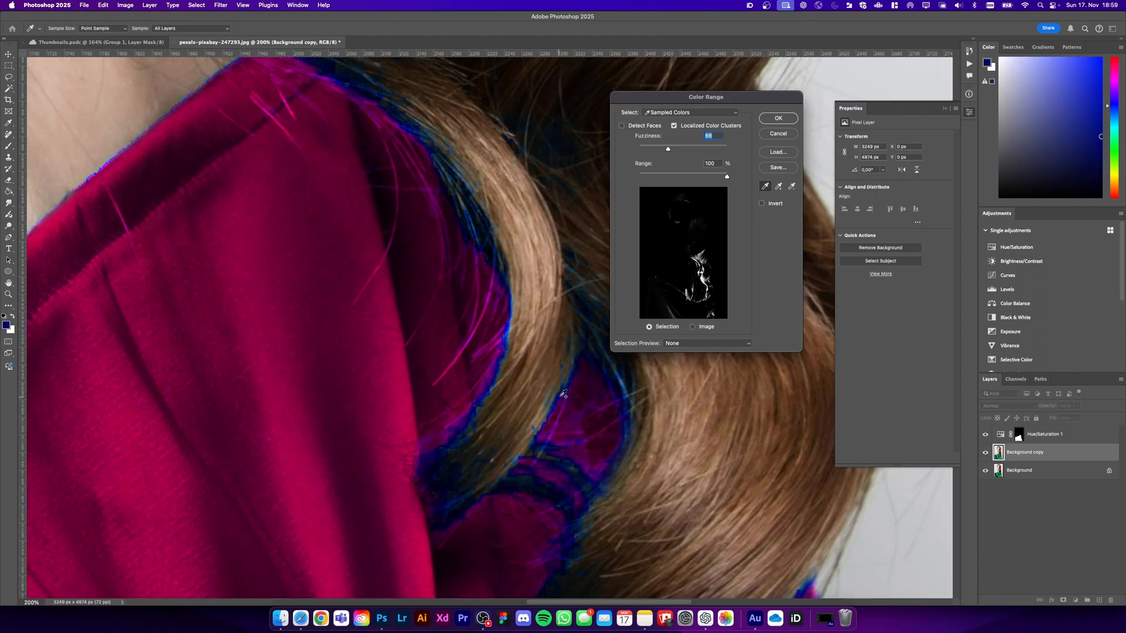
pyautogui.keyDown('shift'); pyautogui.click(477, 411); pyautogui.keyUp('shift')
pyautogui.keyDown('shift'); pyautogui.click(498, 368); pyautogui.keyUp('shift')
pyautogui.keyDown('shift'); pyautogui.click(498, 367); pyautogui.keyUp('shift')
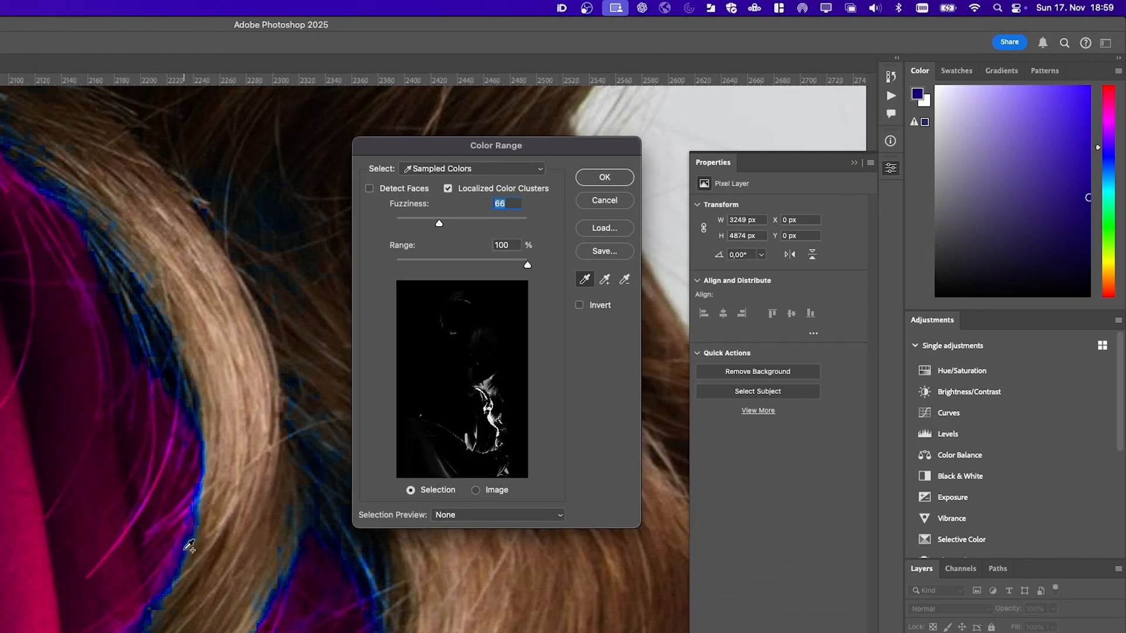
pyautogui.click(604, 178)
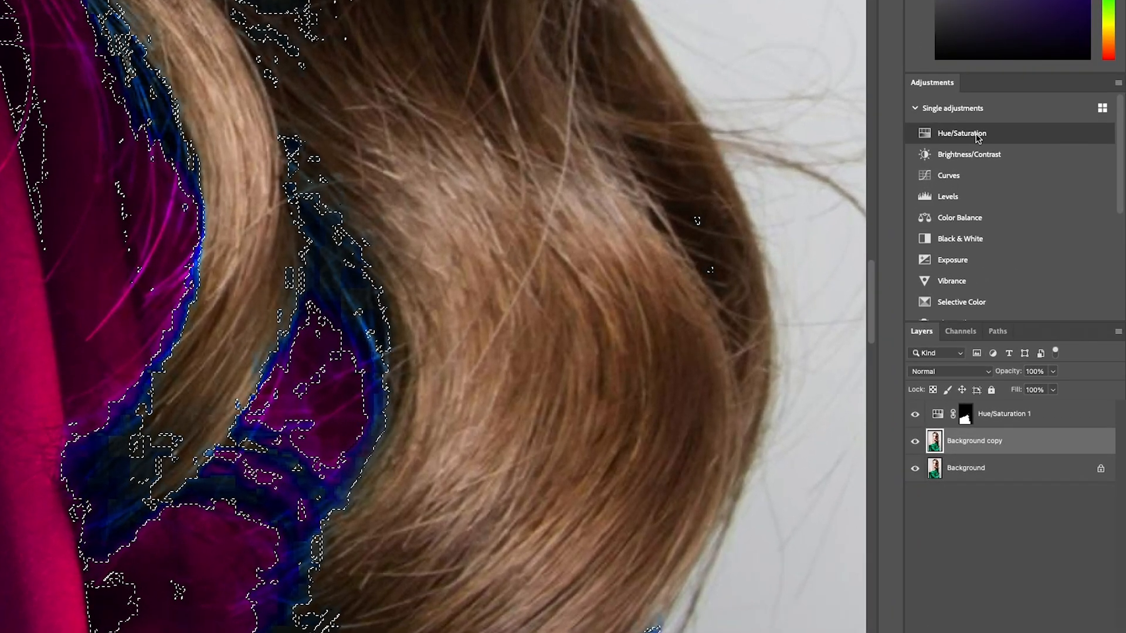
# Add a second Hue/Saturation adjustment from the fringe selection and move it above the first one
pyautogui.click(978, 135)
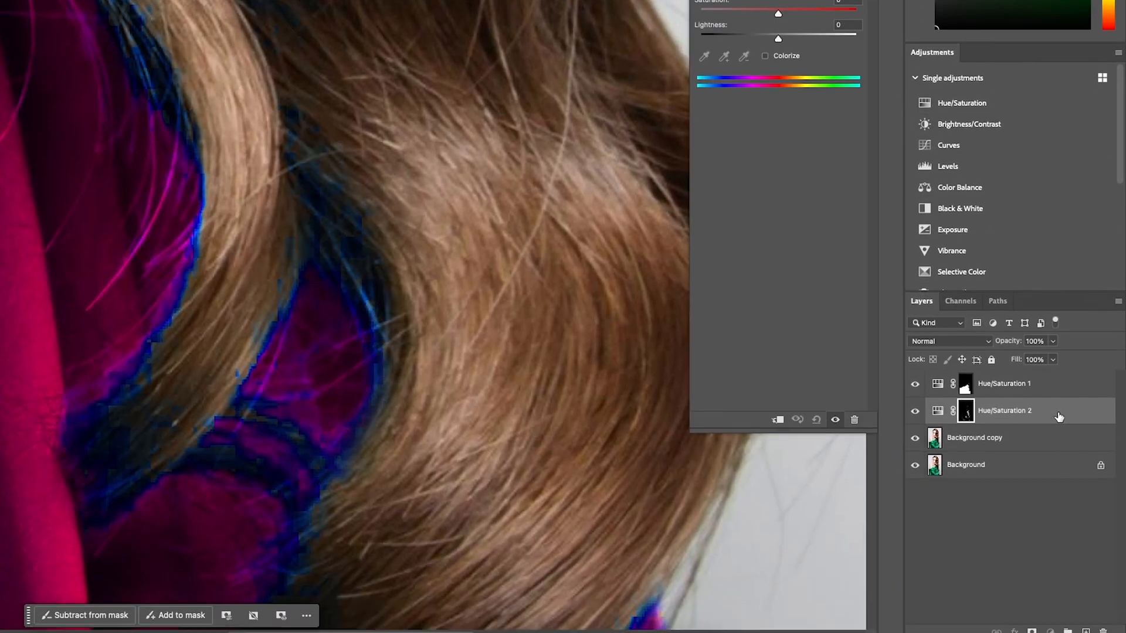
pyautogui.moveTo(1059, 417); pyautogui.dragTo(1063, 377)
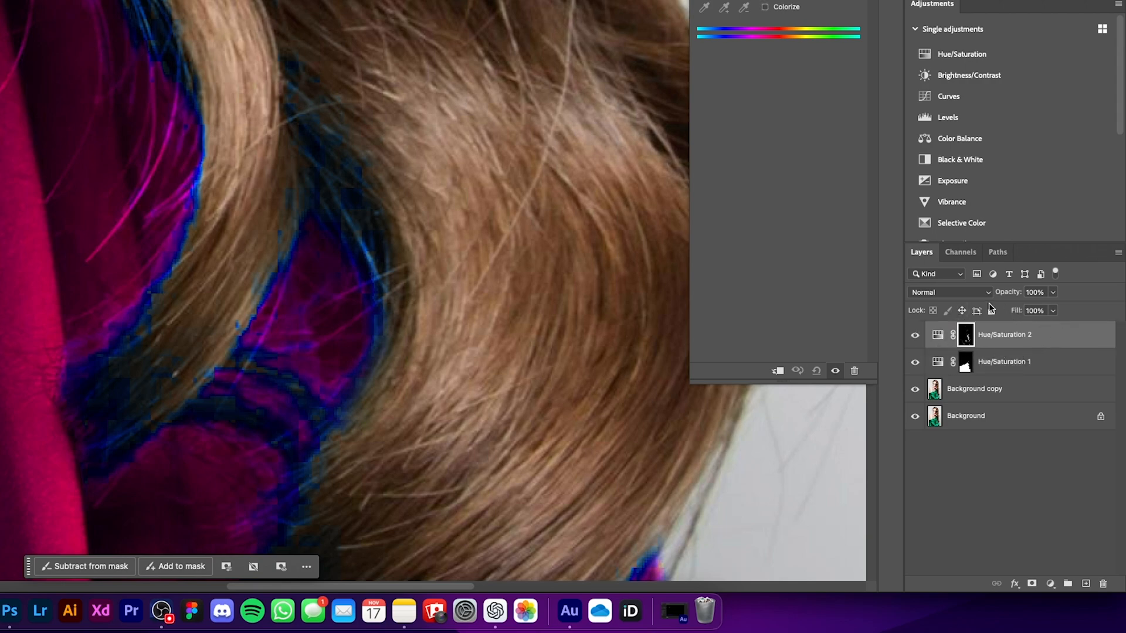
# Set the saturation of the dress's Hue/Saturation 1 layer to 0
pyautogui.click(940, 364)
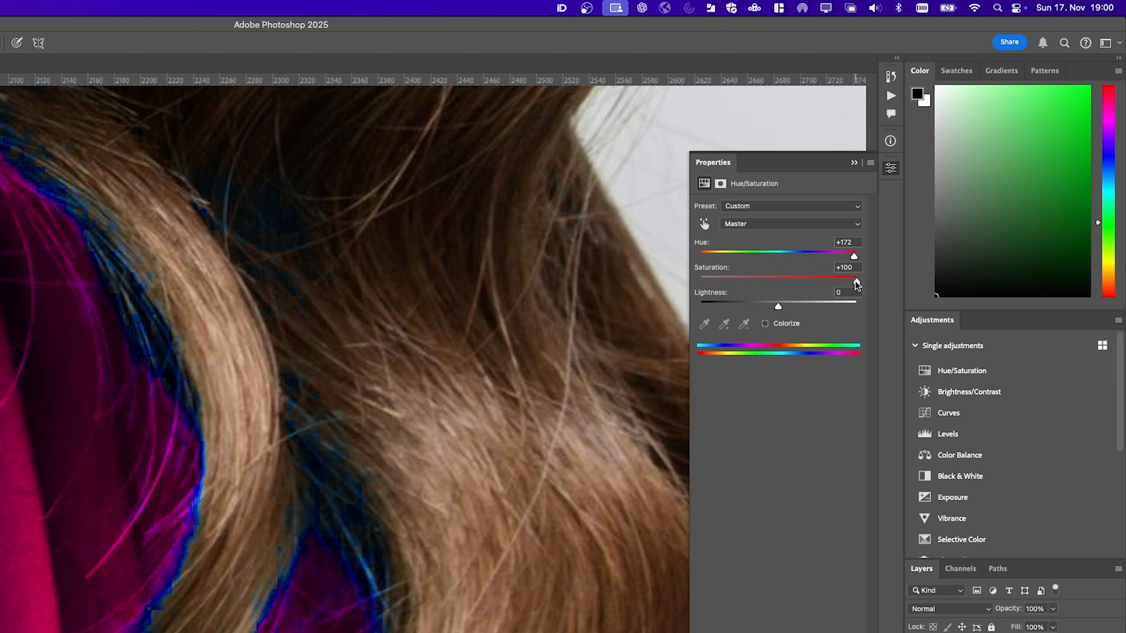
pyautogui.moveTo(858, 284); pyautogui.dragTo(782, 284)
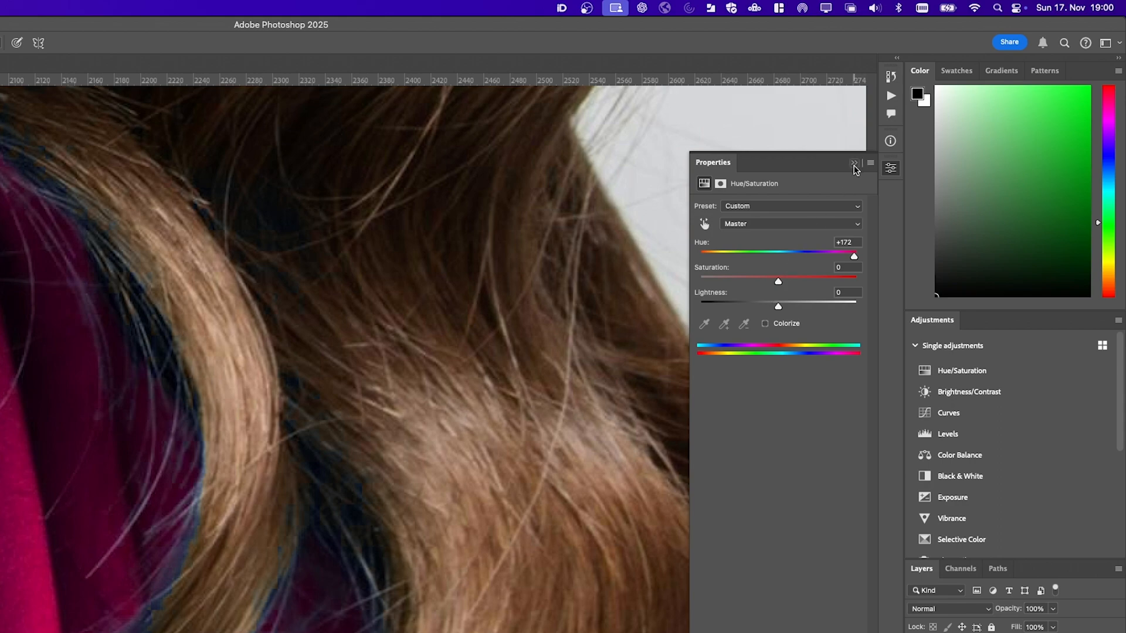
pyautogui.click(854, 163)
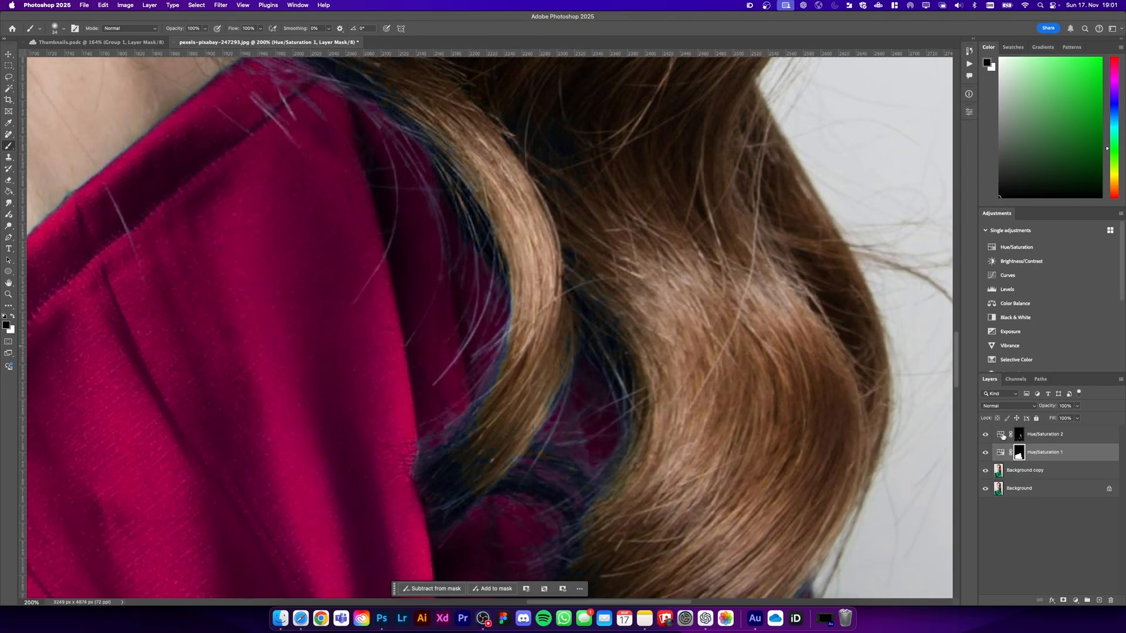
# Set the Hue/Saturation 2 layer's hue to +97 and saturation to -55, and toggle its visibility to compare the fringe correction
pyautogui.doubleClick(1001, 434)
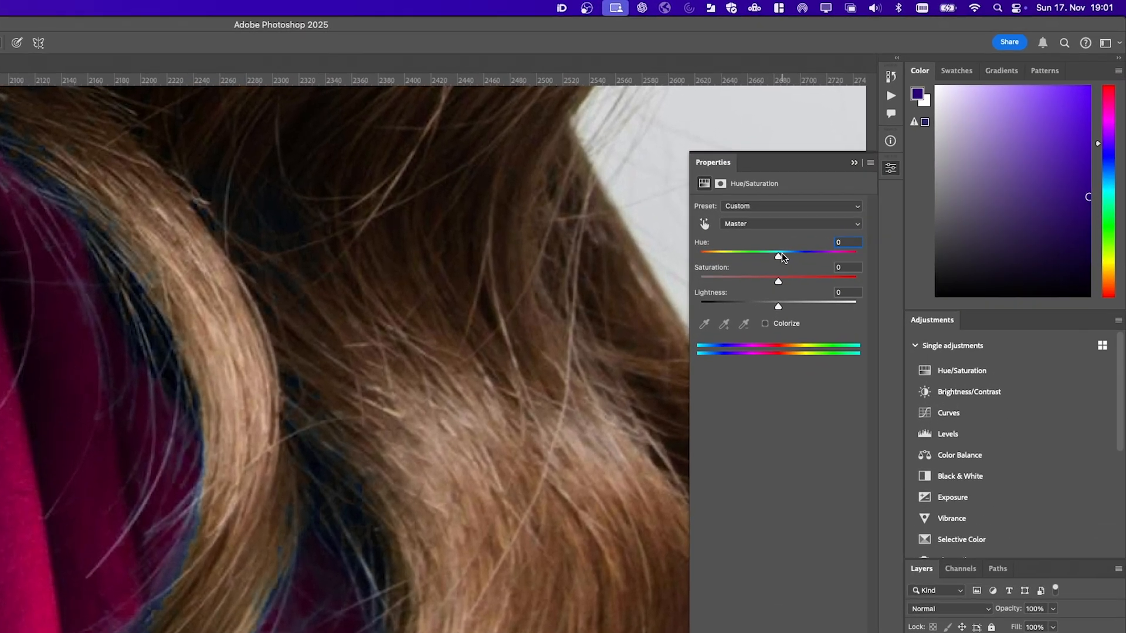
pyautogui.moveTo(895, 170); pyautogui.dragTo(912, 171)
pyautogui.moveTo(807, 257); pyautogui.dragTo(724, 282)
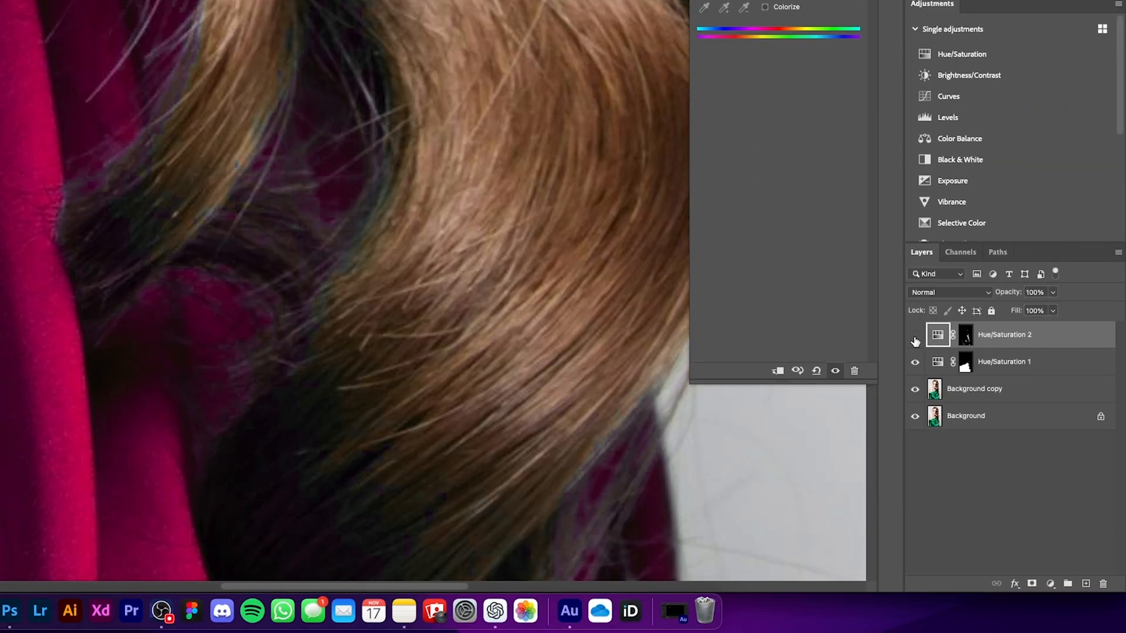
pyautogui.click(915, 339)
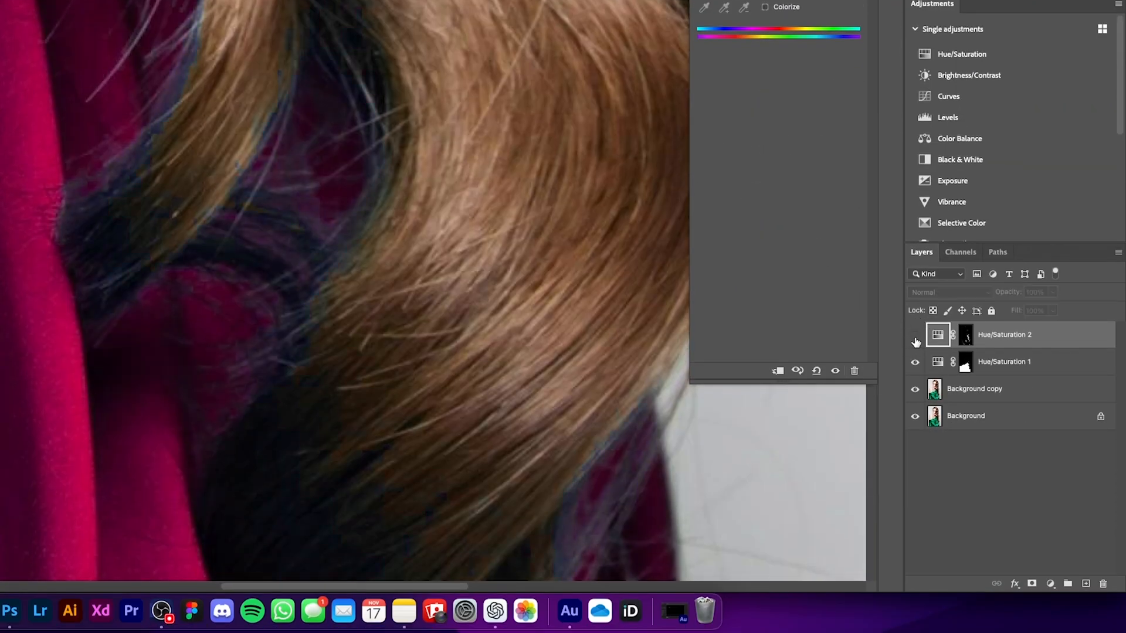
pyautogui.click(916, 337)
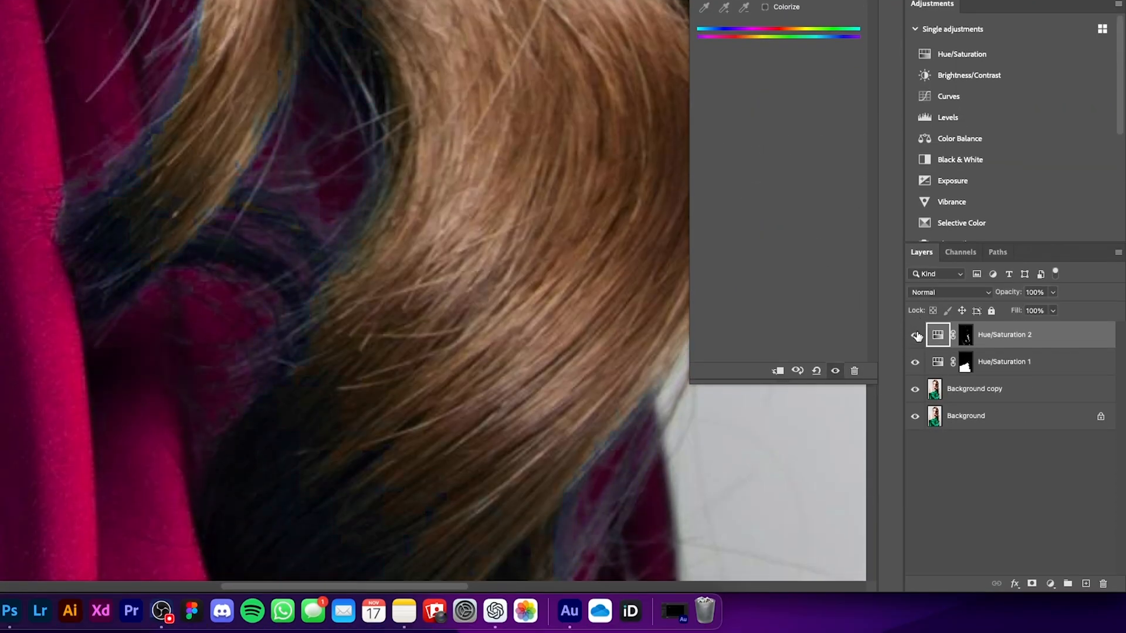
# Compare the hair edges with and without the Hue/Saturation 2 layer
pyautogui.click(916, 337)
pyautogui.click(916, 336)
pyautogui.click(917, 337)
pyautogui.click(916, 337)
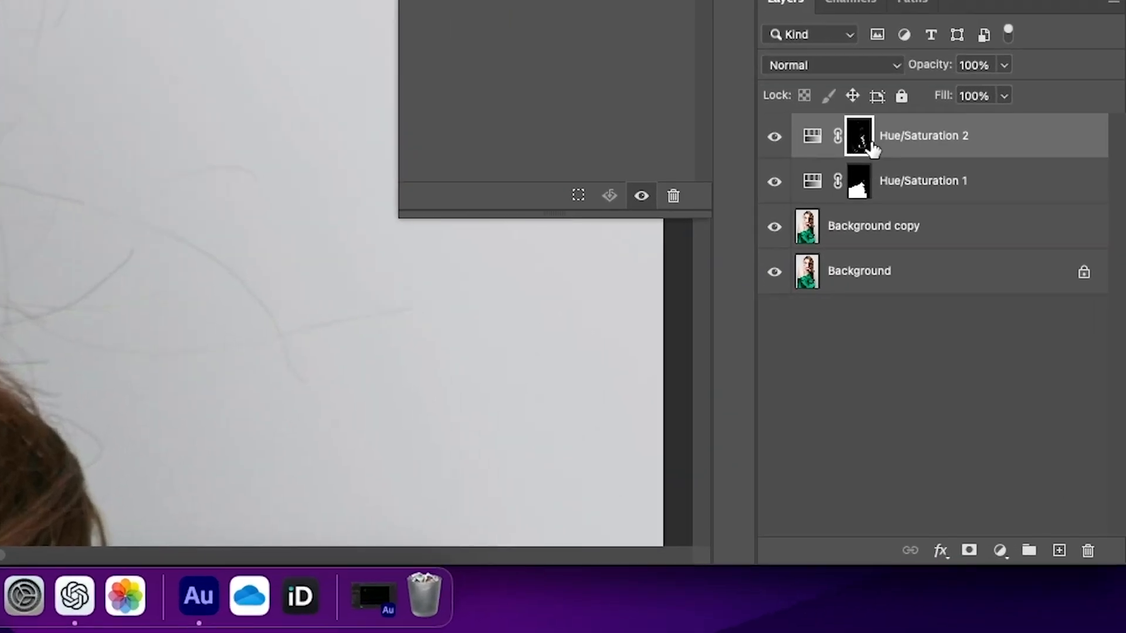
# Load the Hue/Saturation 2 mask as a selection and add a Solid Color fill from it, sampling hair brown #7f5b43
pyautogui.keyDown('super'); pyautogui.click(860, 136); pyautogui.keyUp('super')
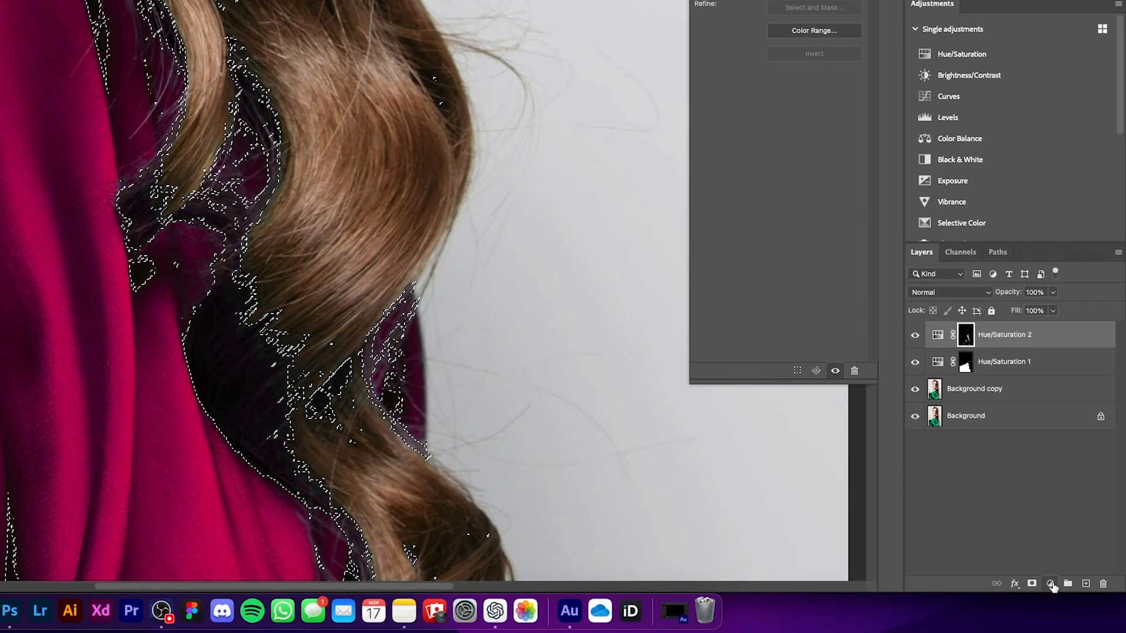
pyautogui.click(1021, 564)
pyautogui.moveTo(1050, 587)
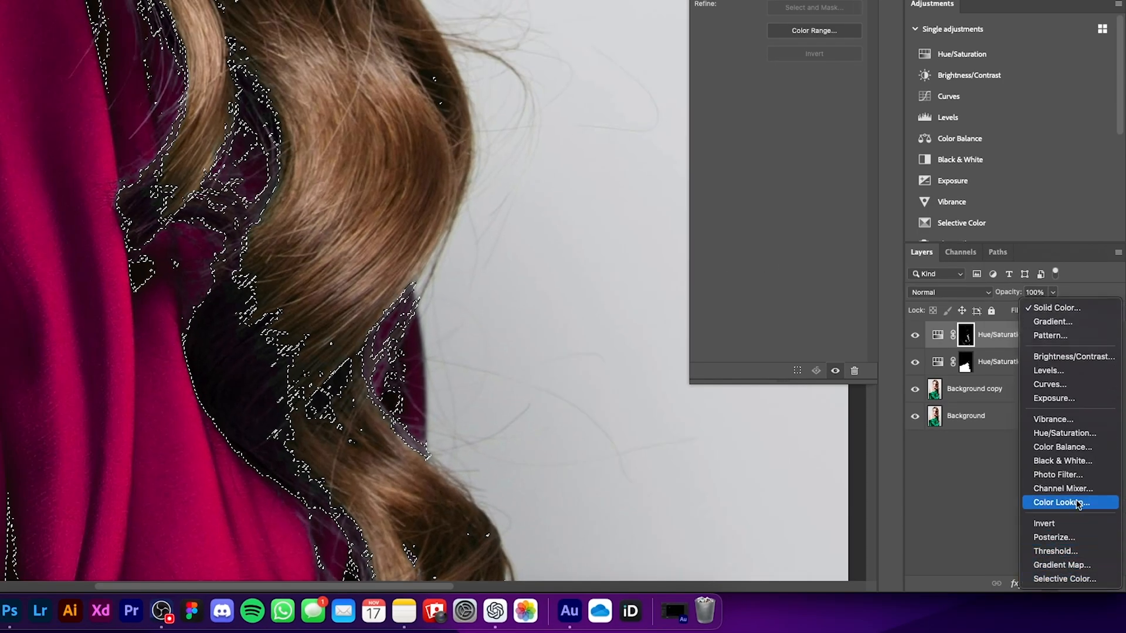
pyautogui.click(1069, 309)
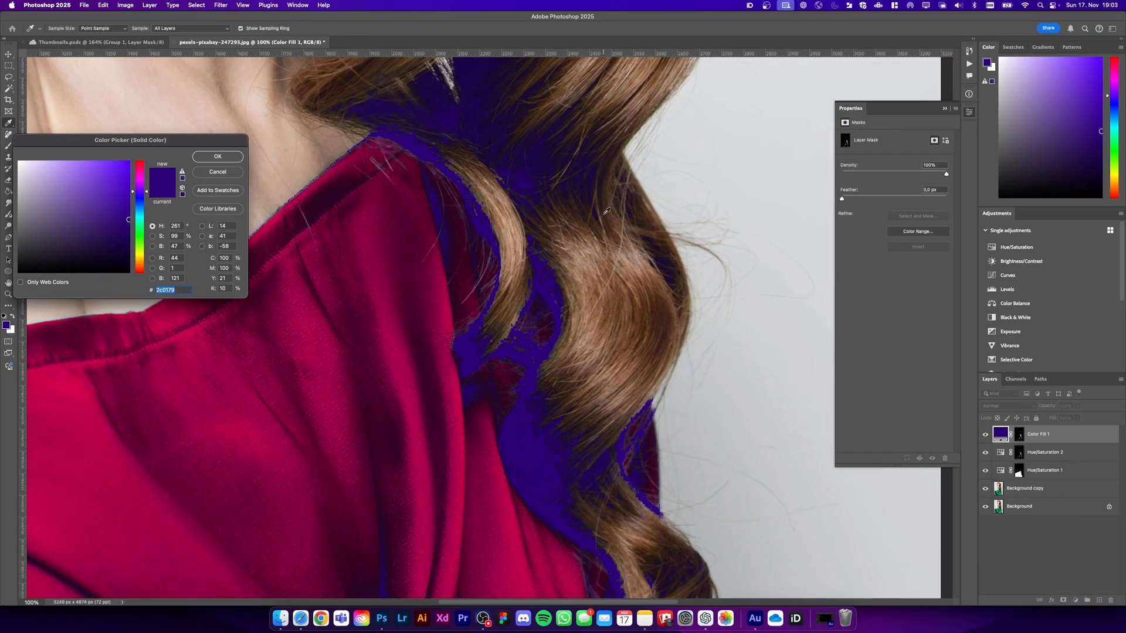
pyautogui.click(615, 270)
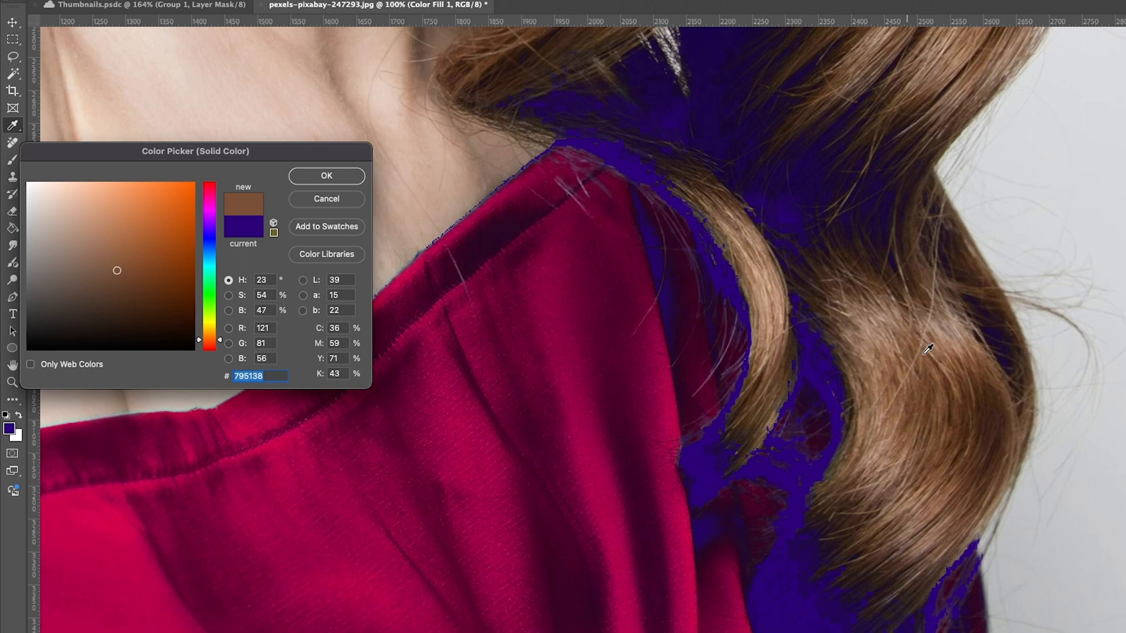
pyautogui.click(928, 350)
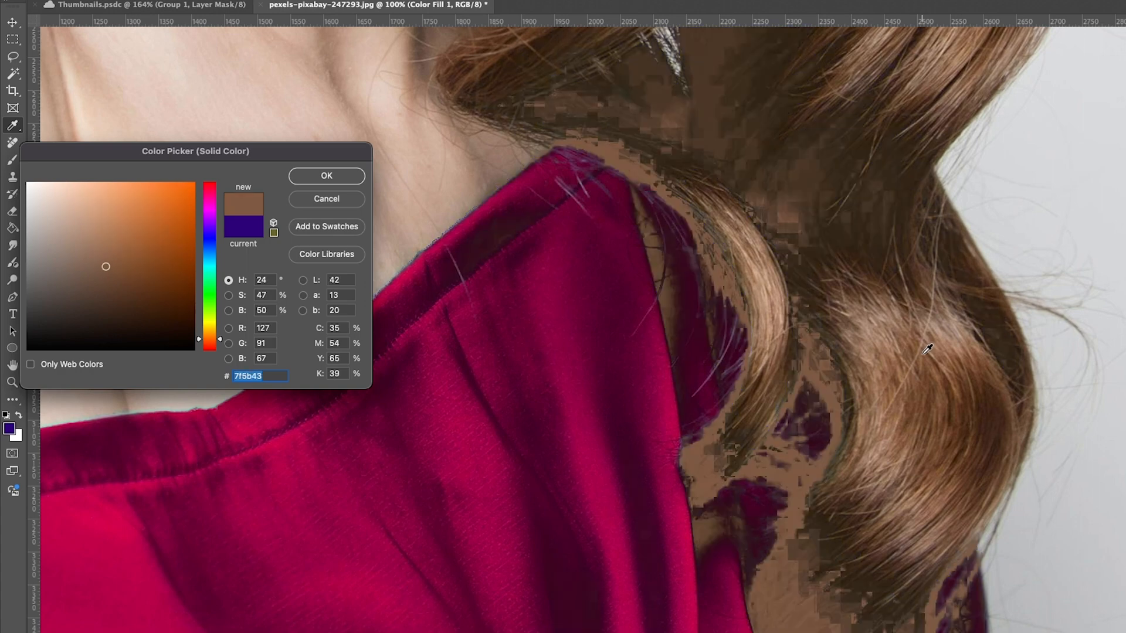
pyautogui.click(352, 178)
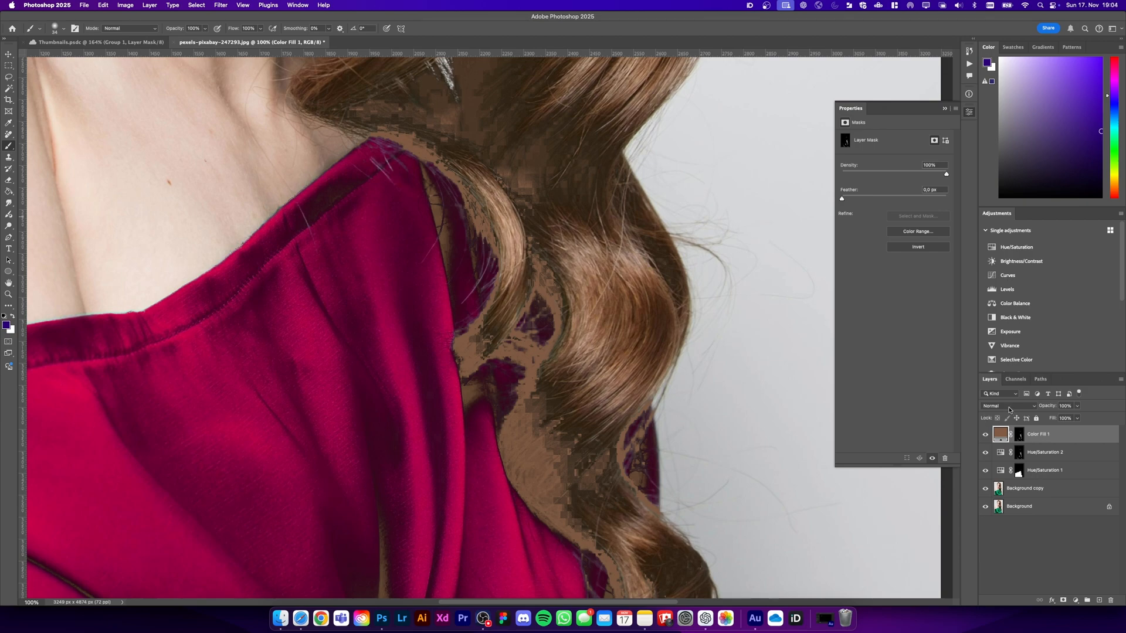
# Set the brown fill layer's blend mode to Color and its opacity to 50%
pyautogui.click(1010, 407)
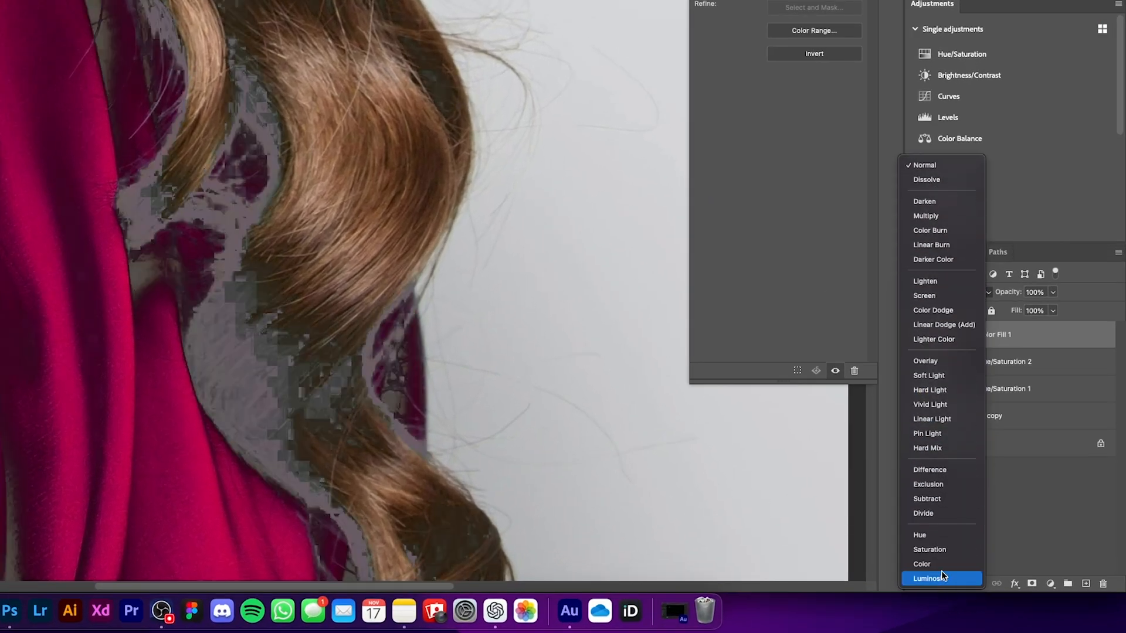
pyautogui.click(941, 565)
pyautogui.click(1053, 292)
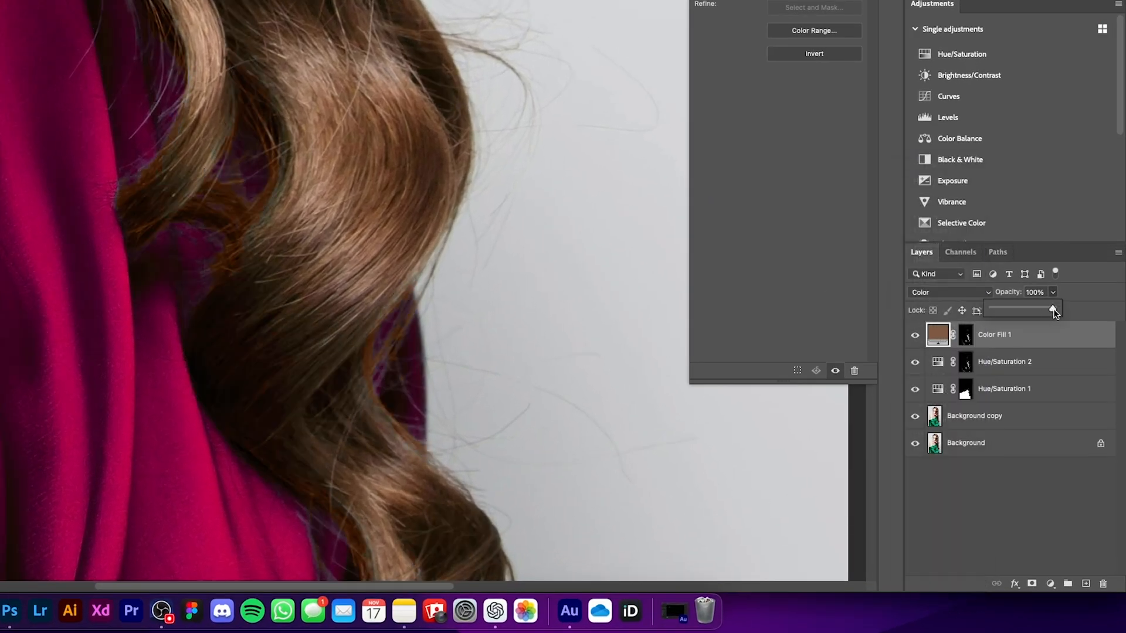
pyautogui.moveTo(1054, 313); pyautogui.dragTo(1023, 308)
pyautogui.click(1094, 303)
# Refine the Color Fill 1 mask by brushing over the hair strands and their edges along the dress
pyautogui.click(966, 335)
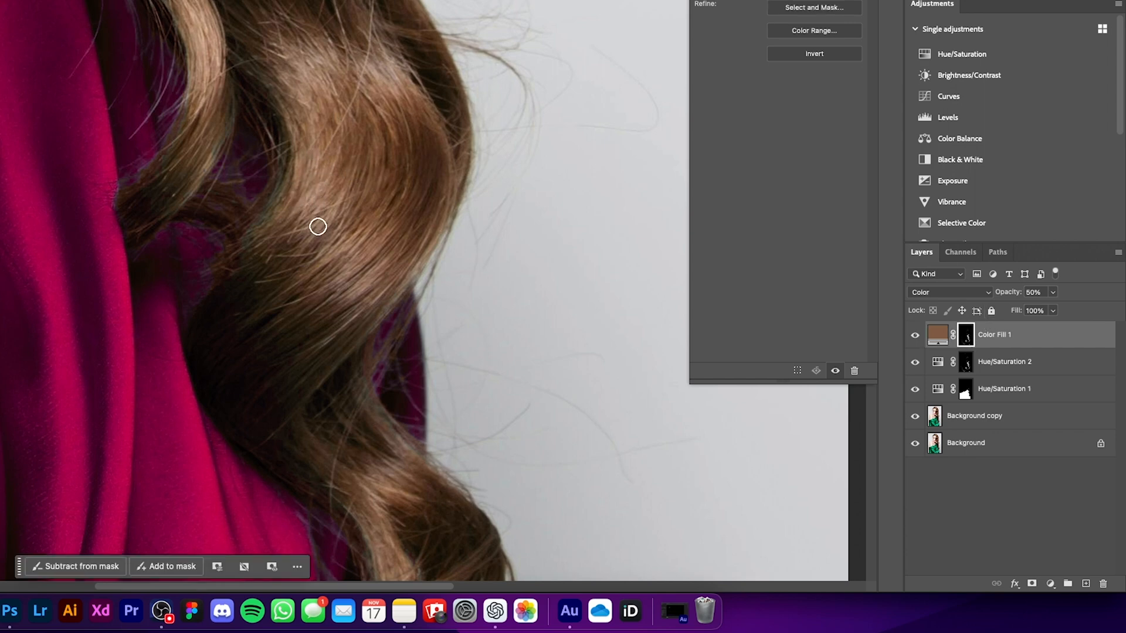
pyautogui.moveTo(330, 218); pyautogui.dragTo(349, 221)
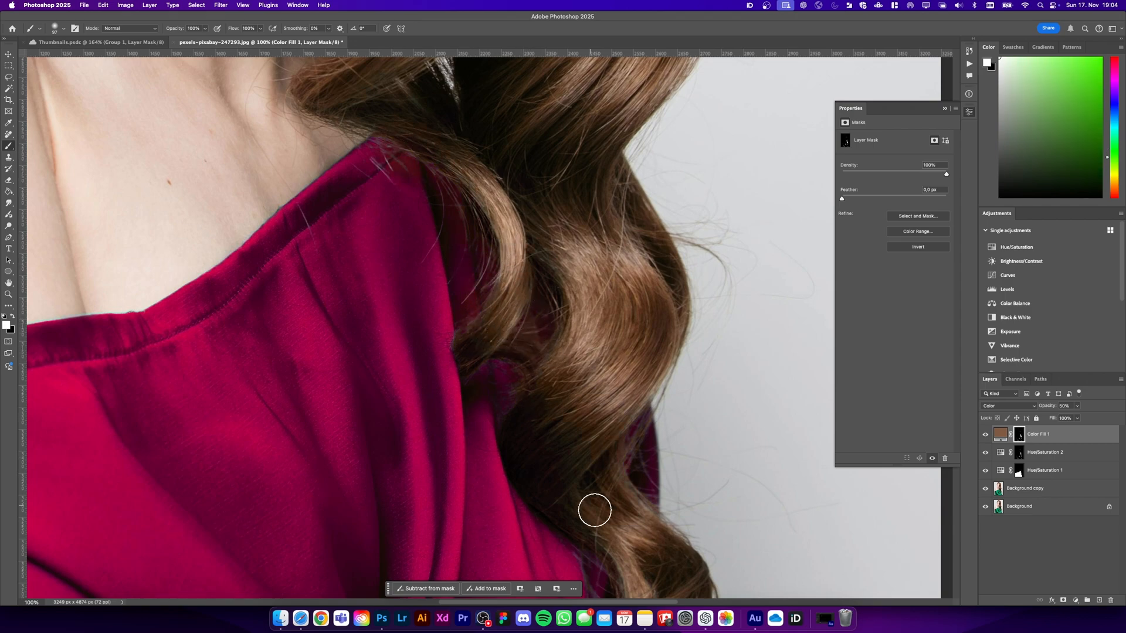
pyautogui.scroll(5, 355, 303)
pyautogui.moveTo(499, 472); pyautogui.dragTo(531, 459)
pyautogui.scroll(-10, 532, 453)
pyautogui.moveTo(632, 271); pyautogui.dragTo(599, 270)
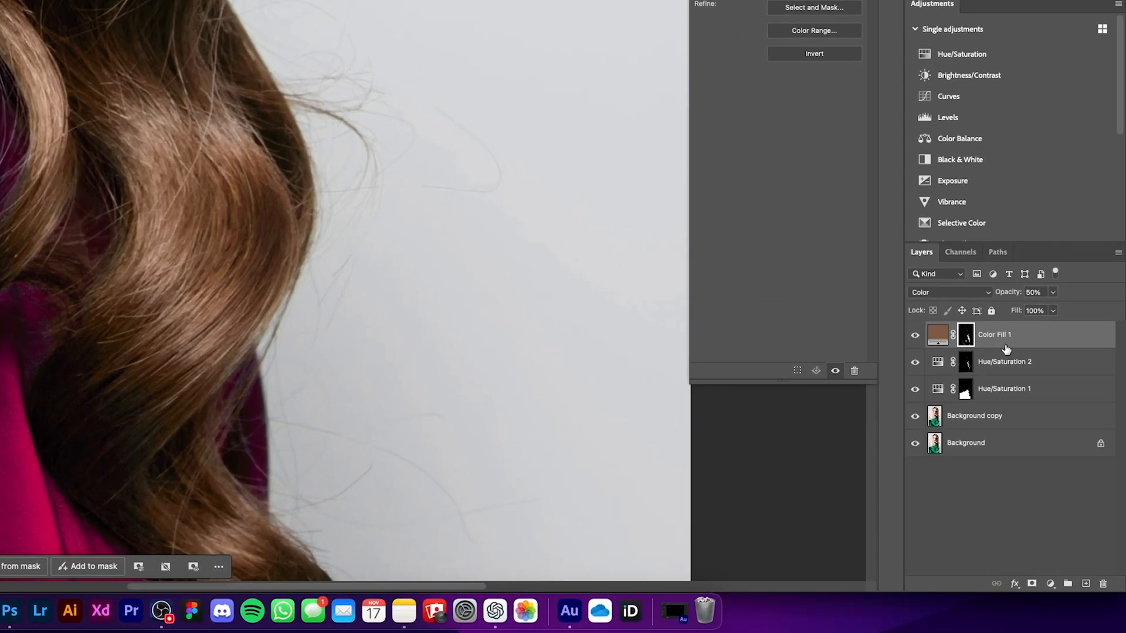
# Toggle the Color Fill 1 layer's visibility to compare the hair with and without the brown tint
pyautogui.click(915, 336)
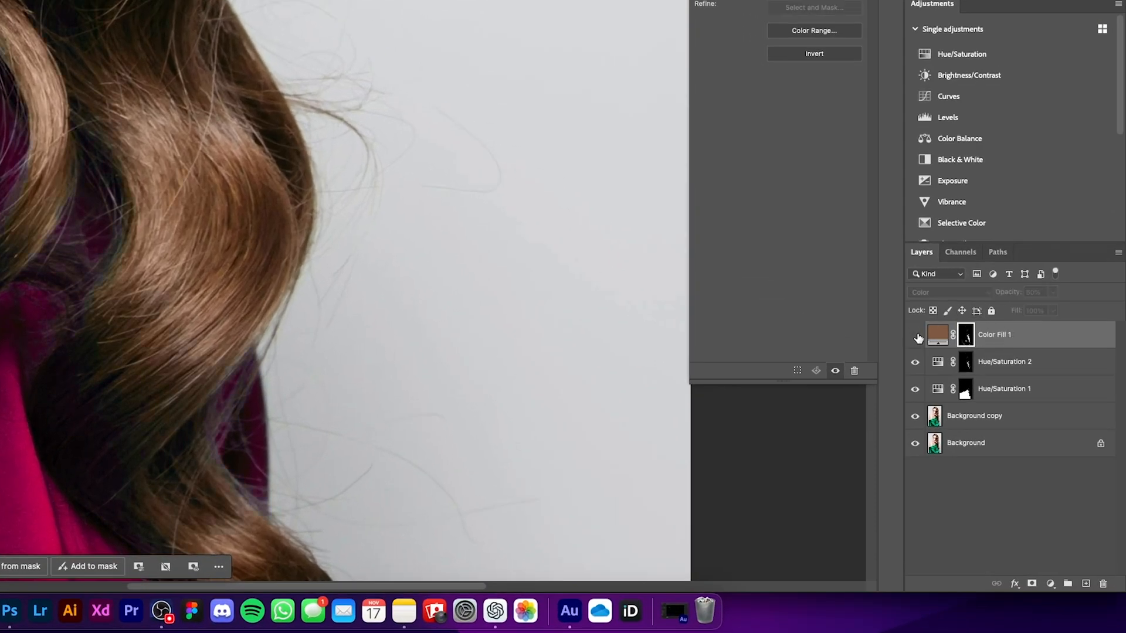
pyautogui.click(915, 336)
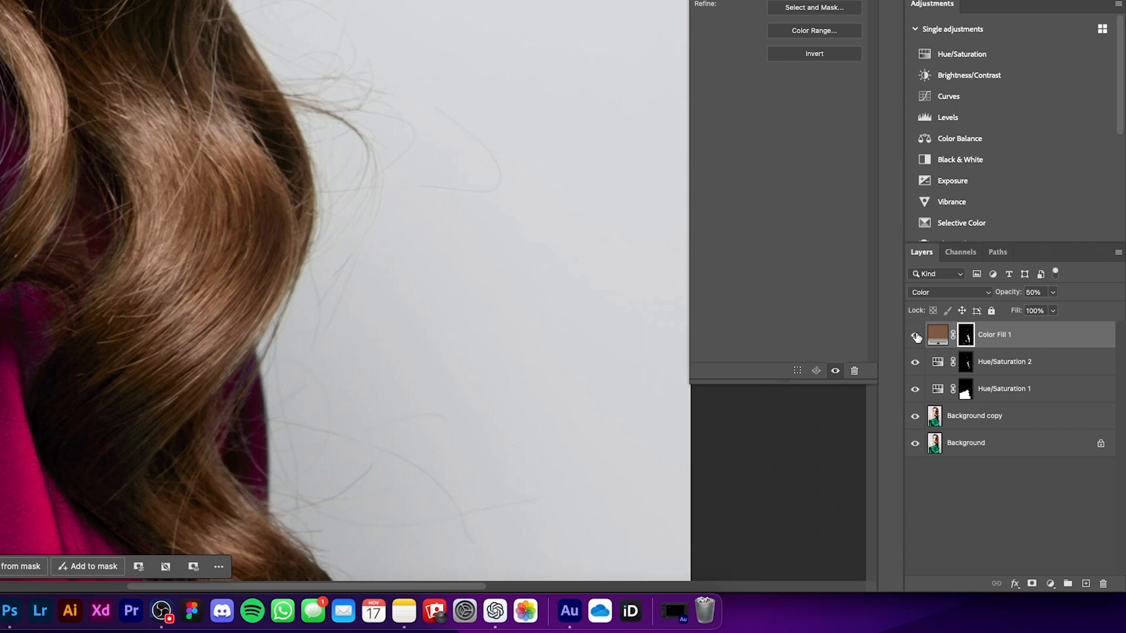
pyautogui.click(916, 337)
pyautogui.click(916, 337)
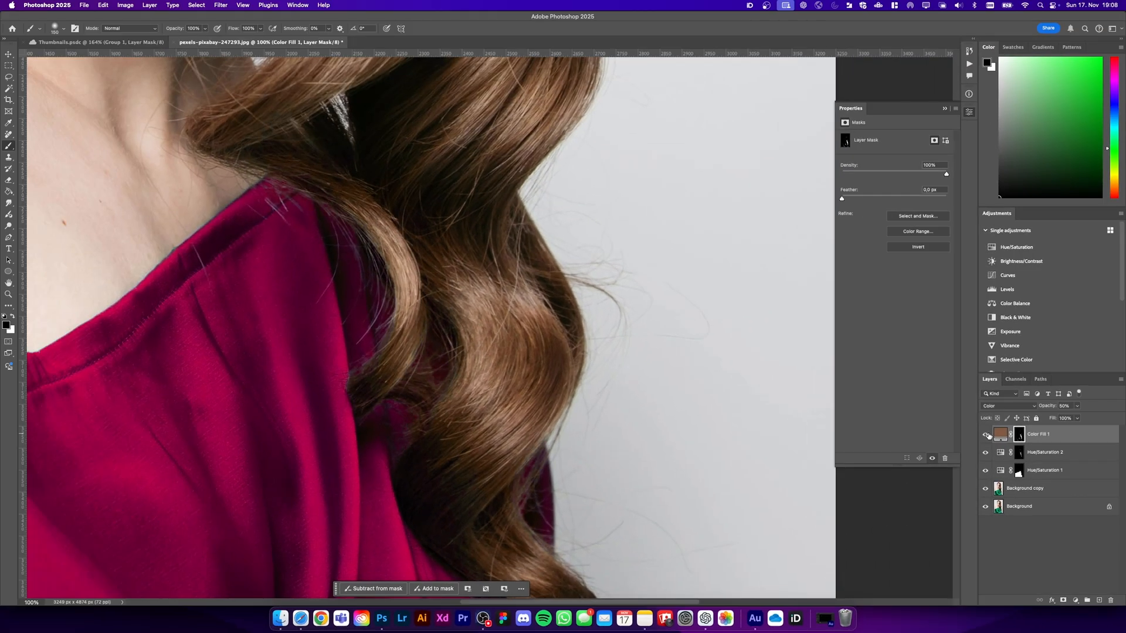
pyautogui.click(987, 435)
pyautogui.click(987, 435)
pyautogui.click(986, 435)
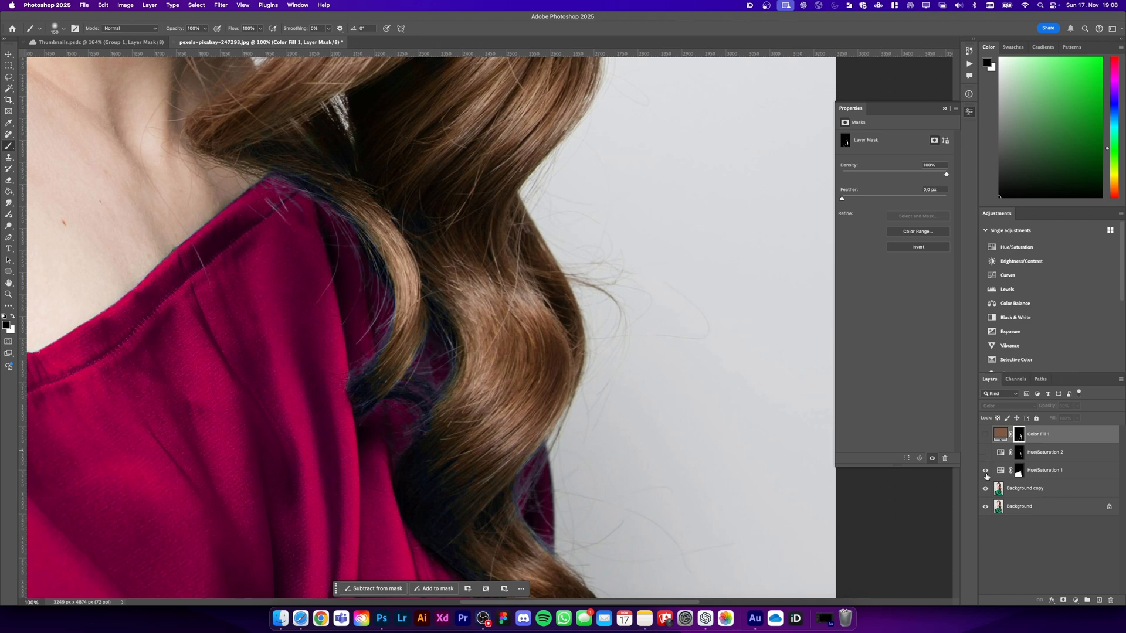
# Toggle the Hue/Saturation layers with the color fill hidden to compare the recolored dress with the original green one
pyautogui.click(986, 471)
pyautogui.click(986, 470)
pyautogui.click(987, 471)
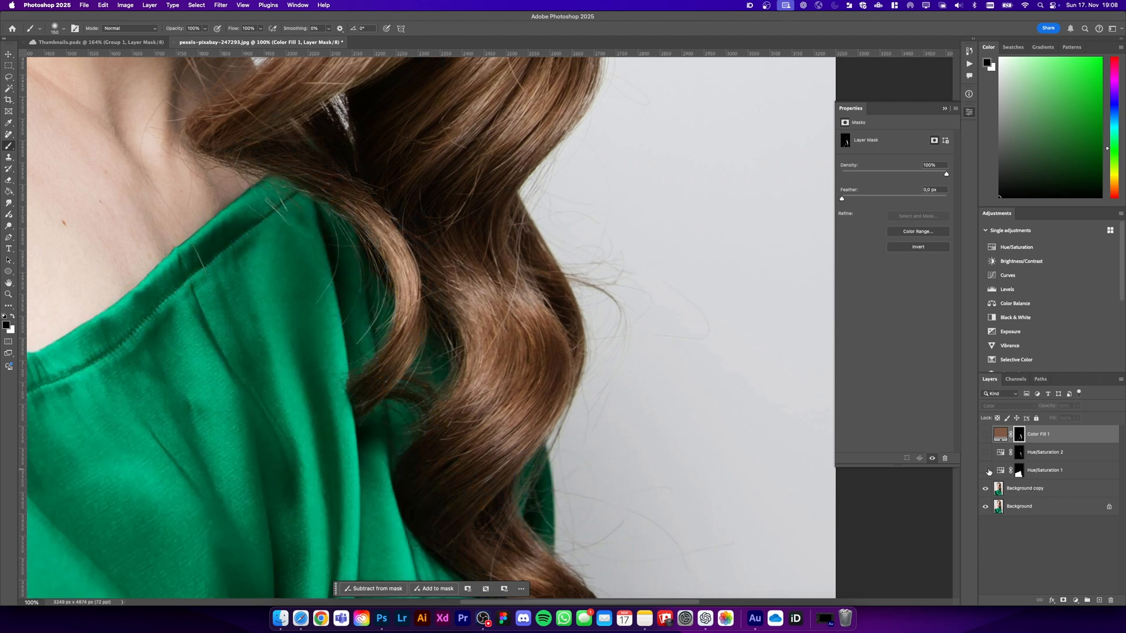
pyautogui.click(987, 471)
pyautogui.click(987, 471)
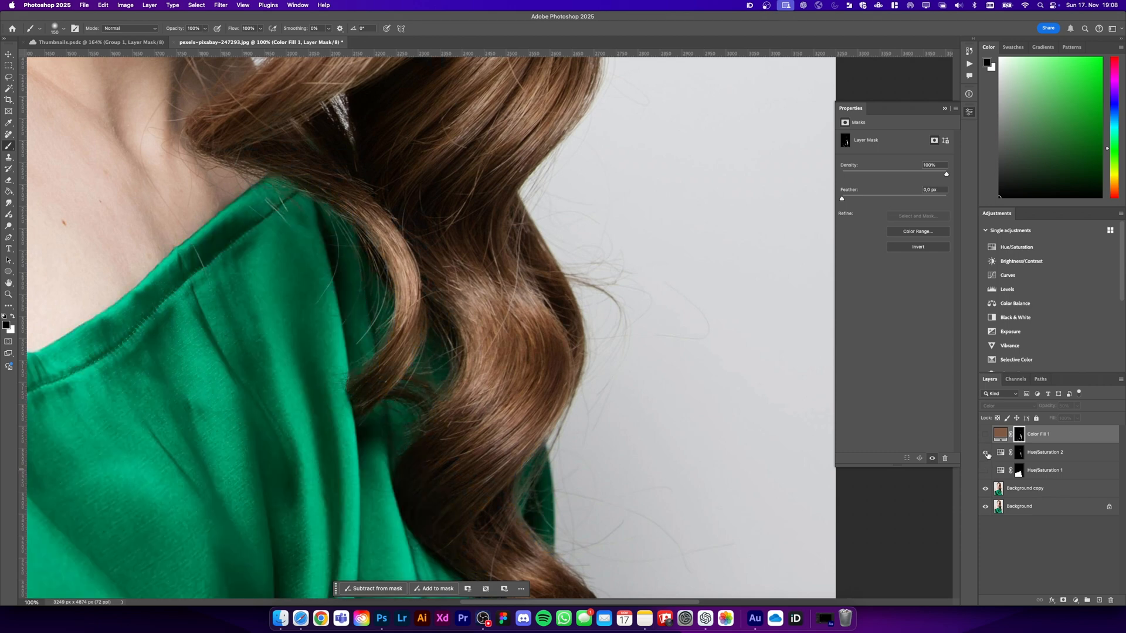